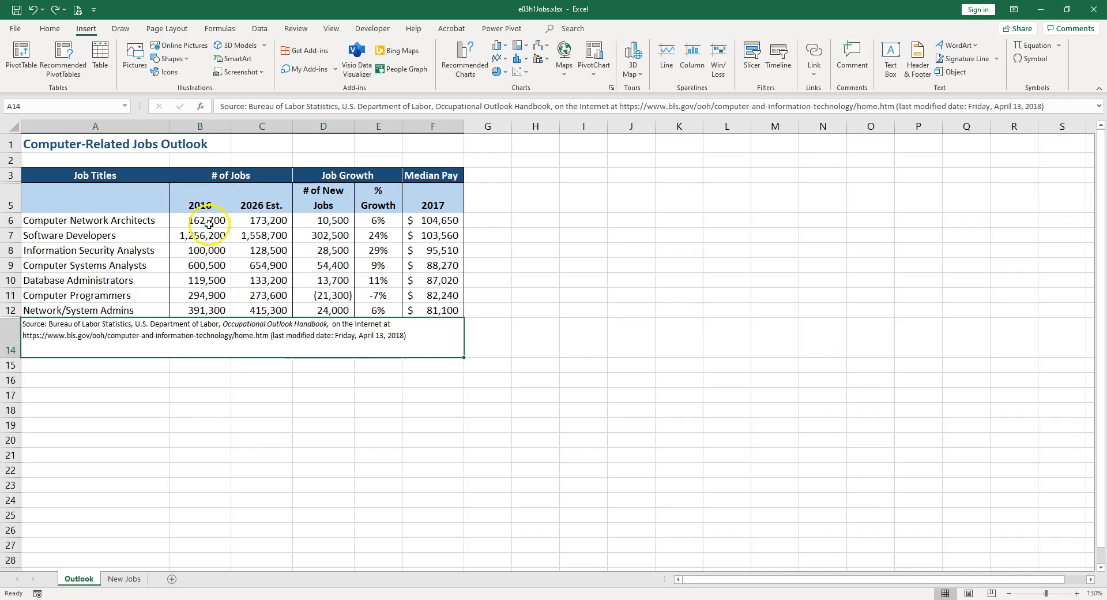
- Show the worksheet formulas and examine how the 2026 Est. value in C6 is calculated, returning to the normal value display
click(209, 222)
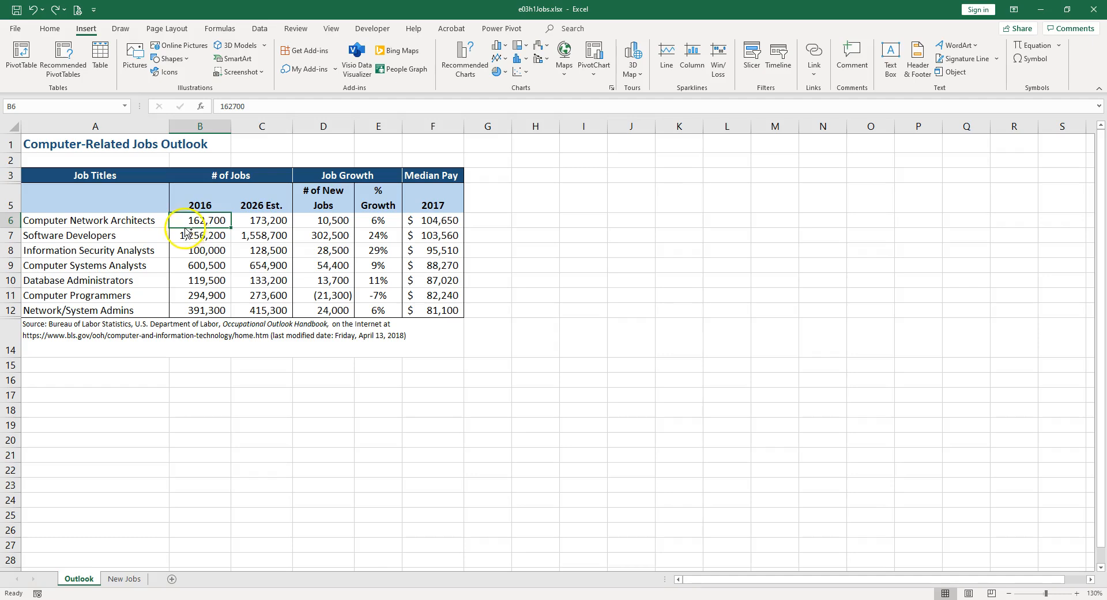
key(ctrl+grave)
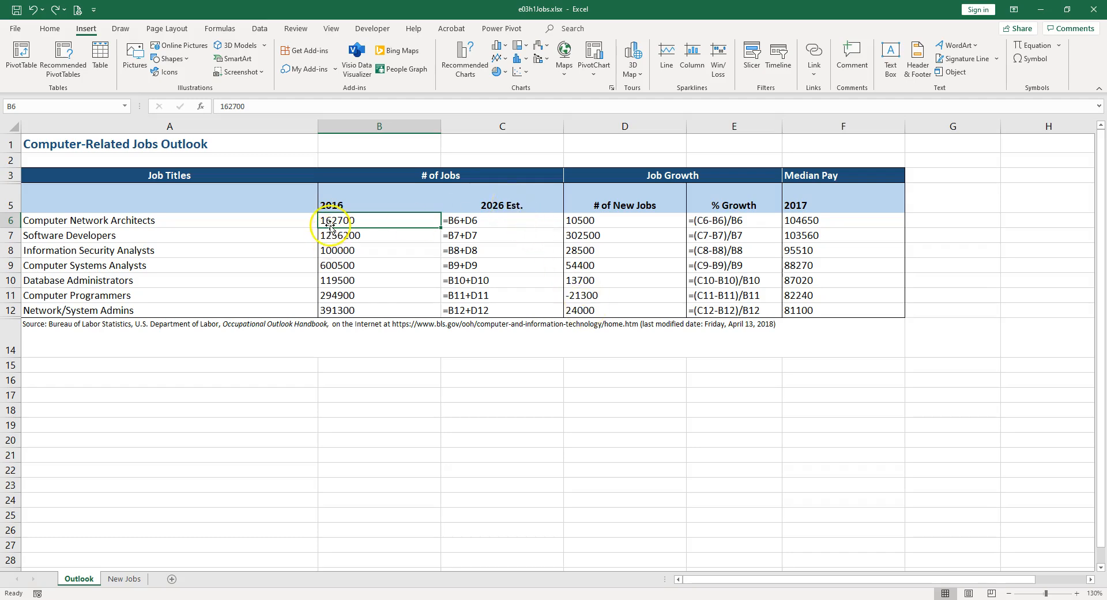
key(ctrl+grave)
click(274, 216)
text(=B6+D6)
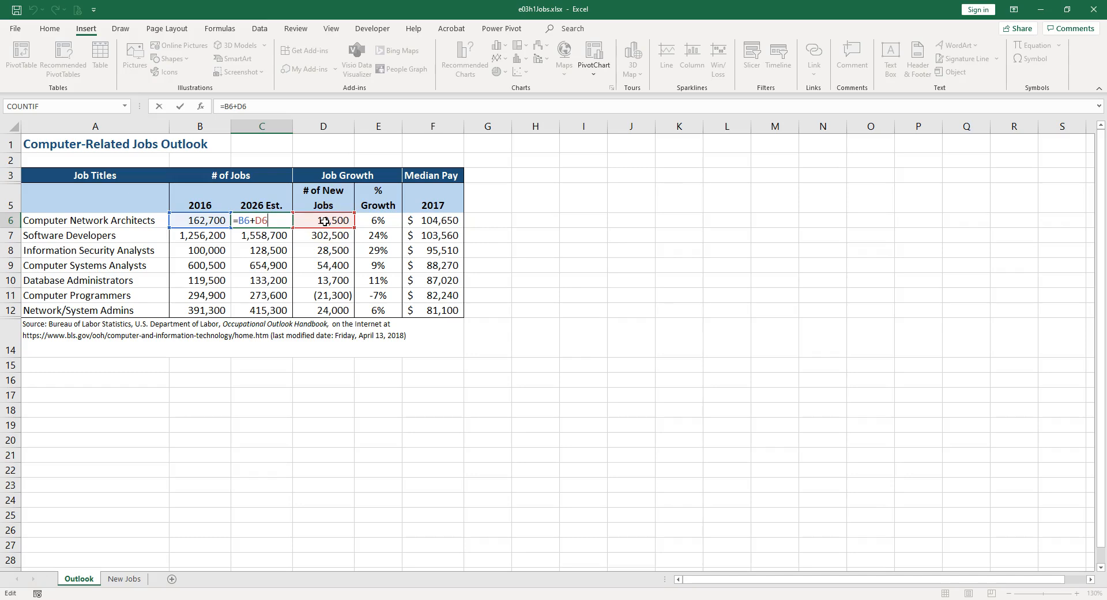
key(ctrl+Return)
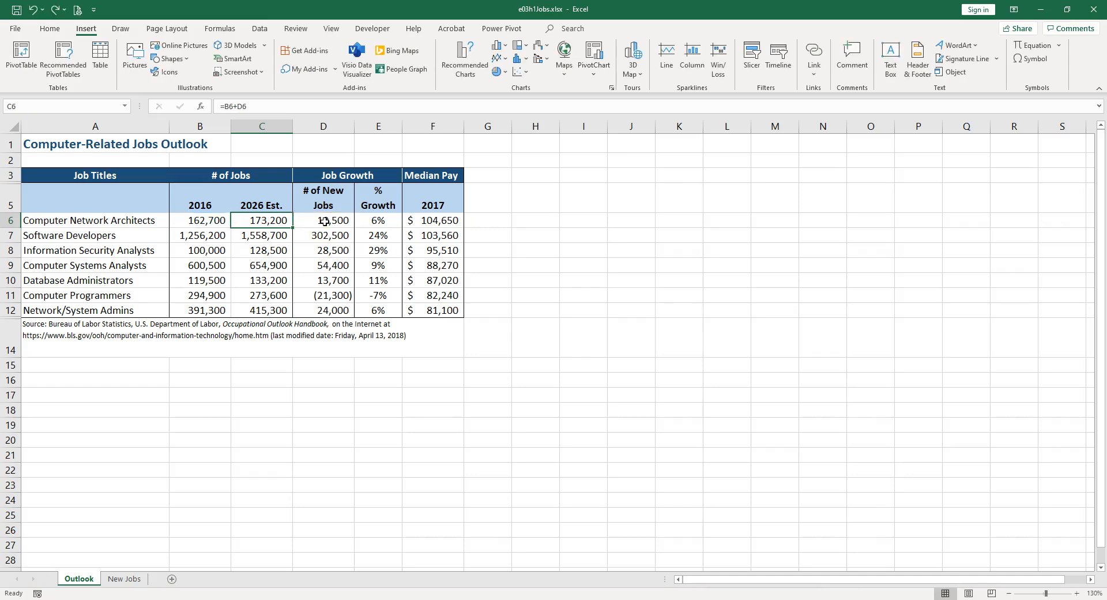
key(ctrl+grave)
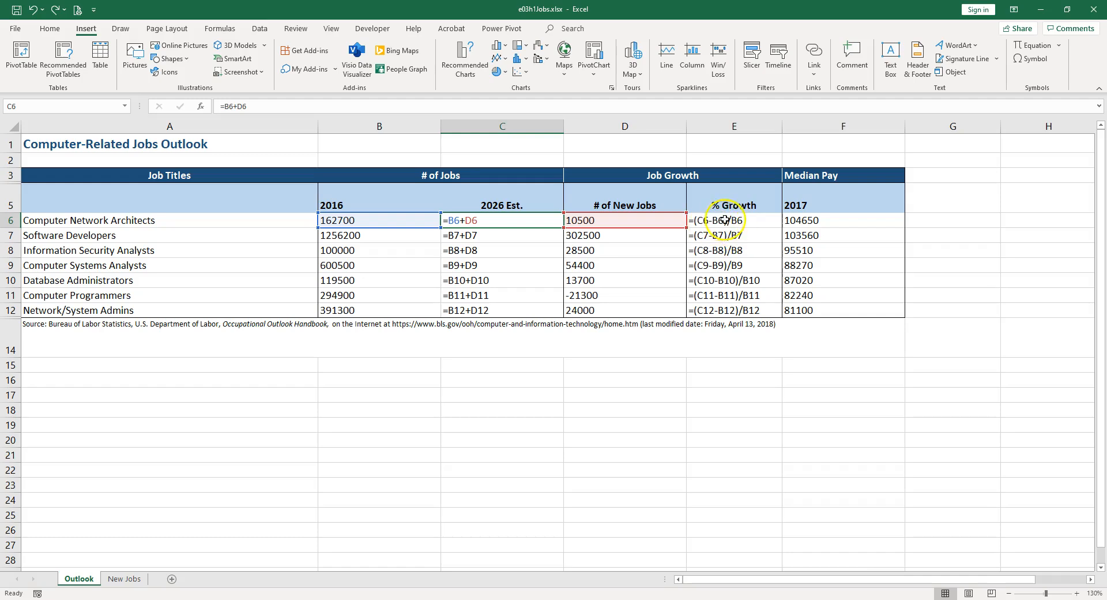
key(ctrl+grave)
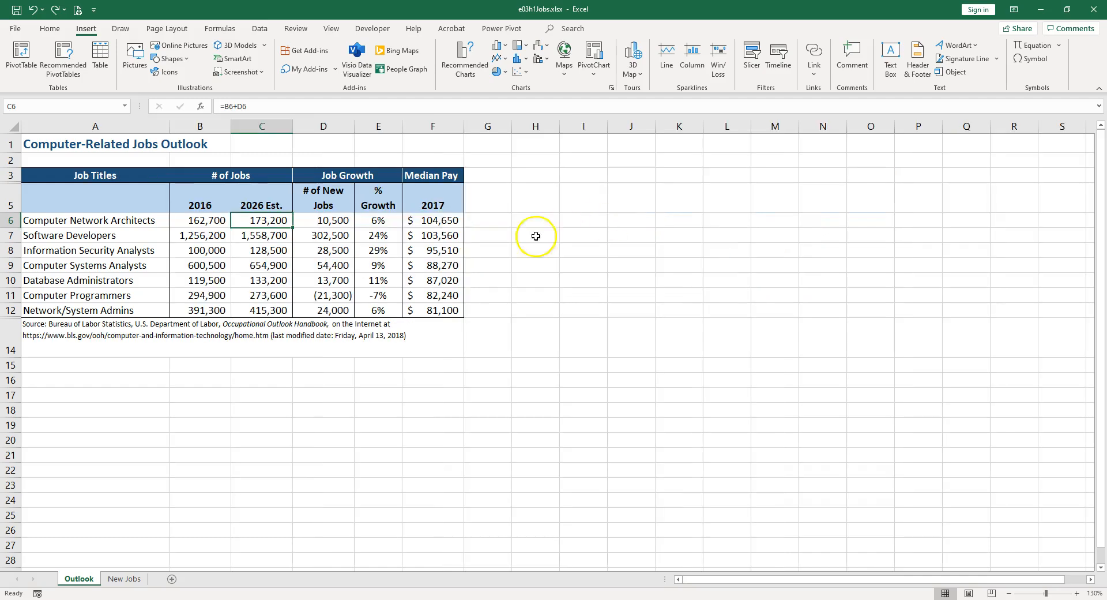
- Examine the % Growth formula in E6 and the cells it references, leaving the formula as it is
double_click(377, 220)
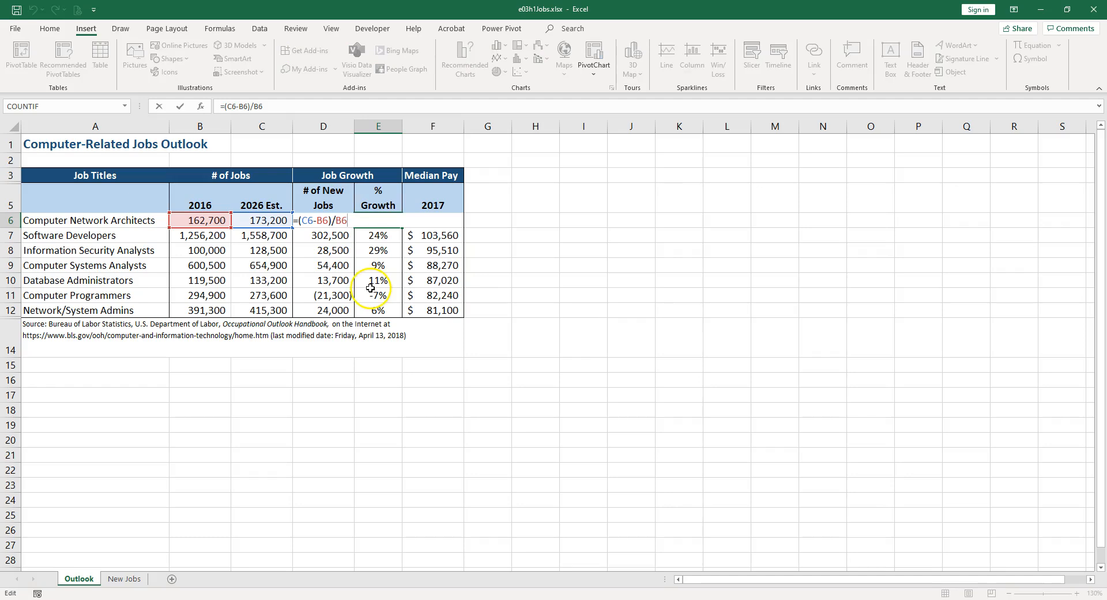
key(Escape)
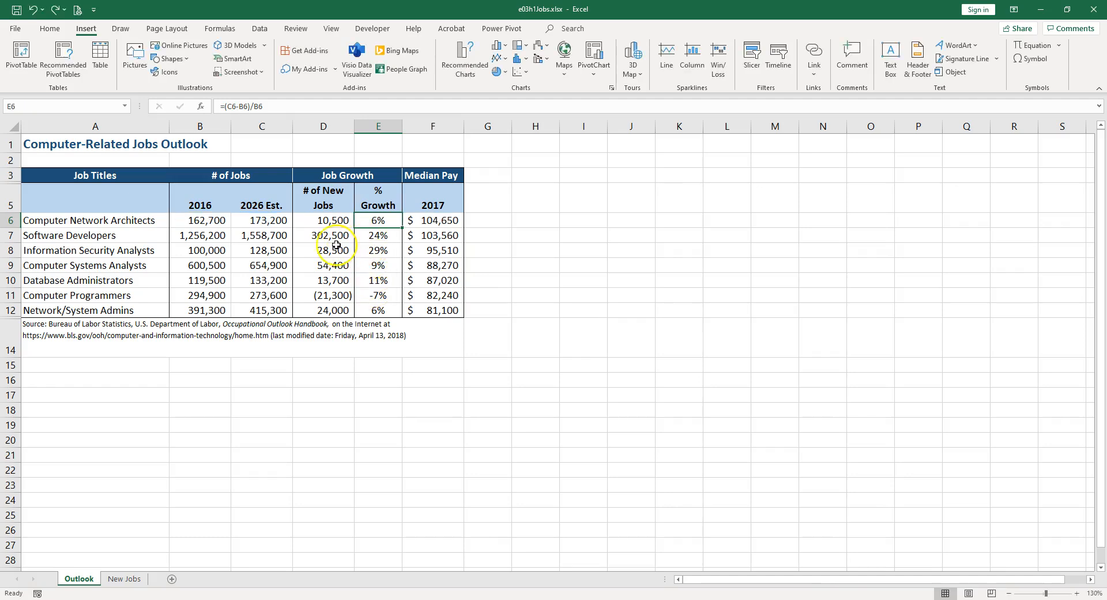
click(378, 221)
double_click(378, 221)
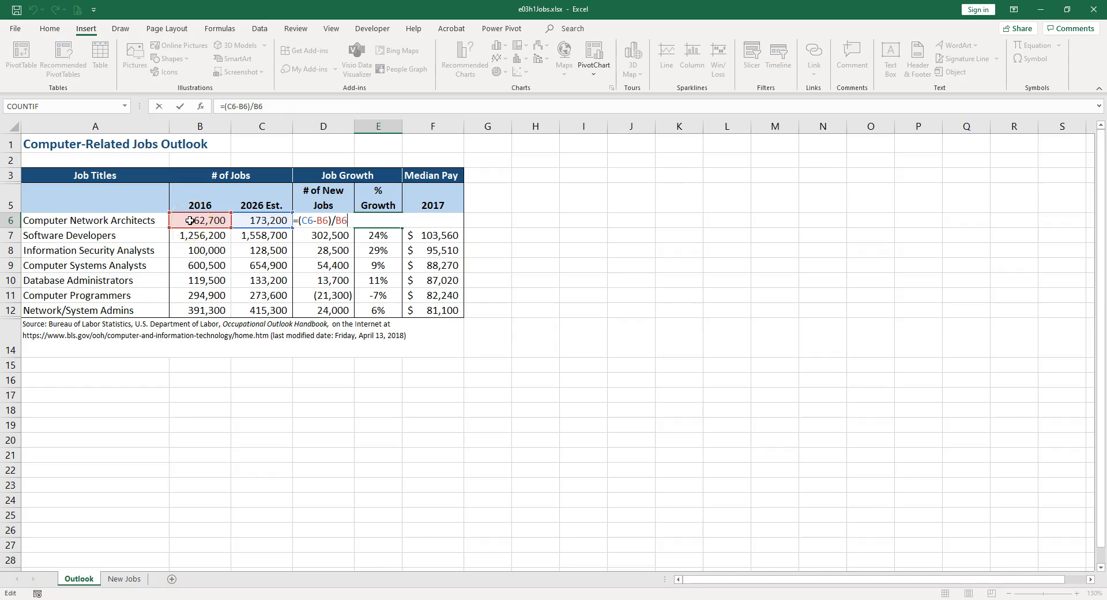
key(ctrl+Return)
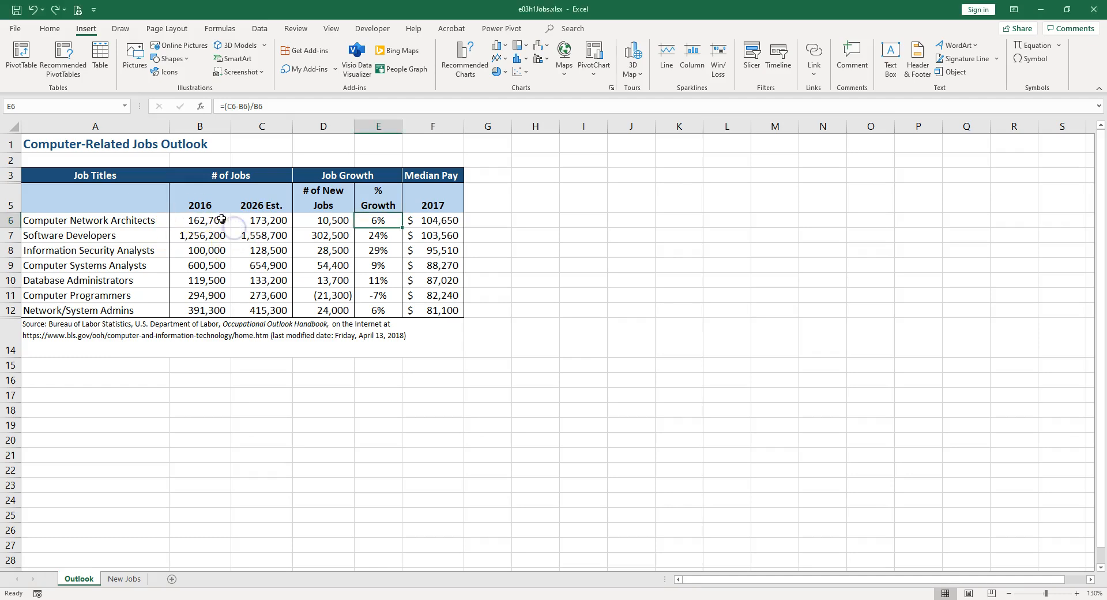
mouse_move(199, 201)
mouse_down()
mouse_move(215, 217)
mouse_move(263, 223)
mouse_move(323, 280)
mouse_move(326, 309)
mouse_up()
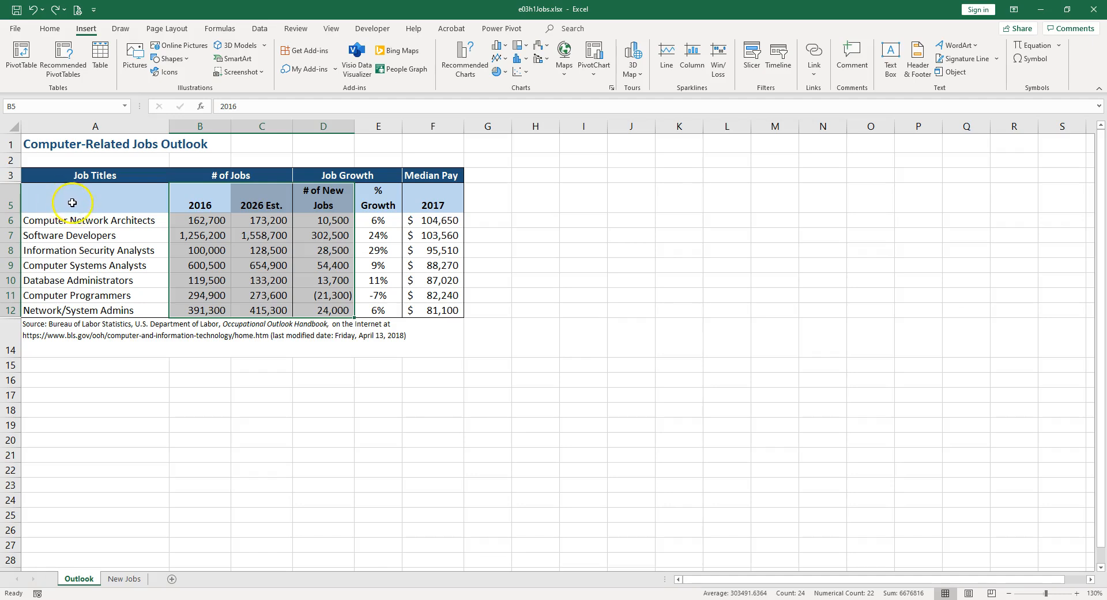
click(61, 222)
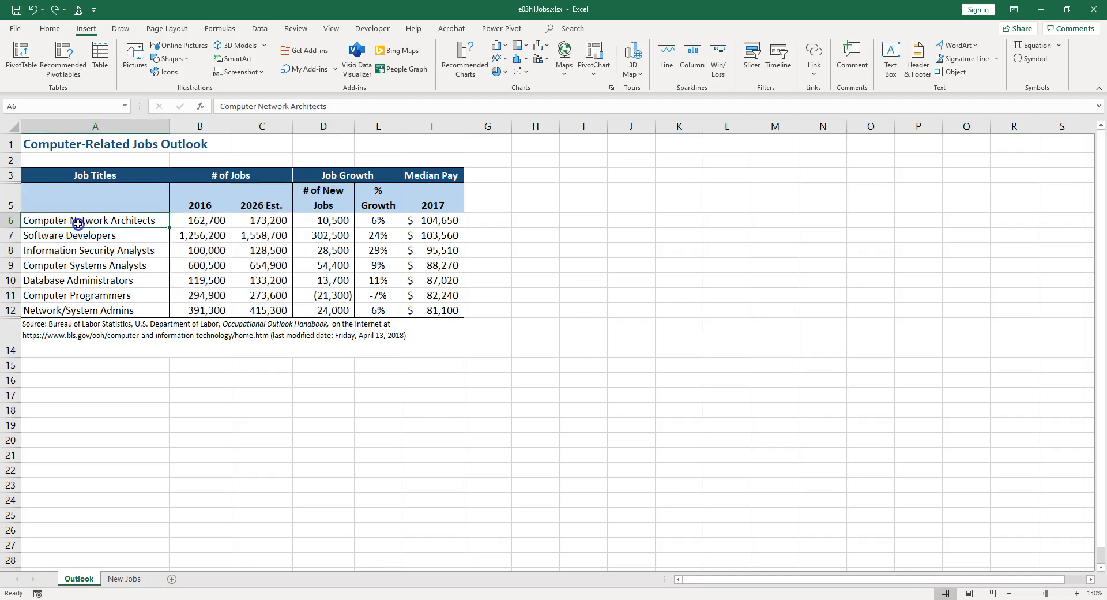
drag(173, 199, 259, 199)
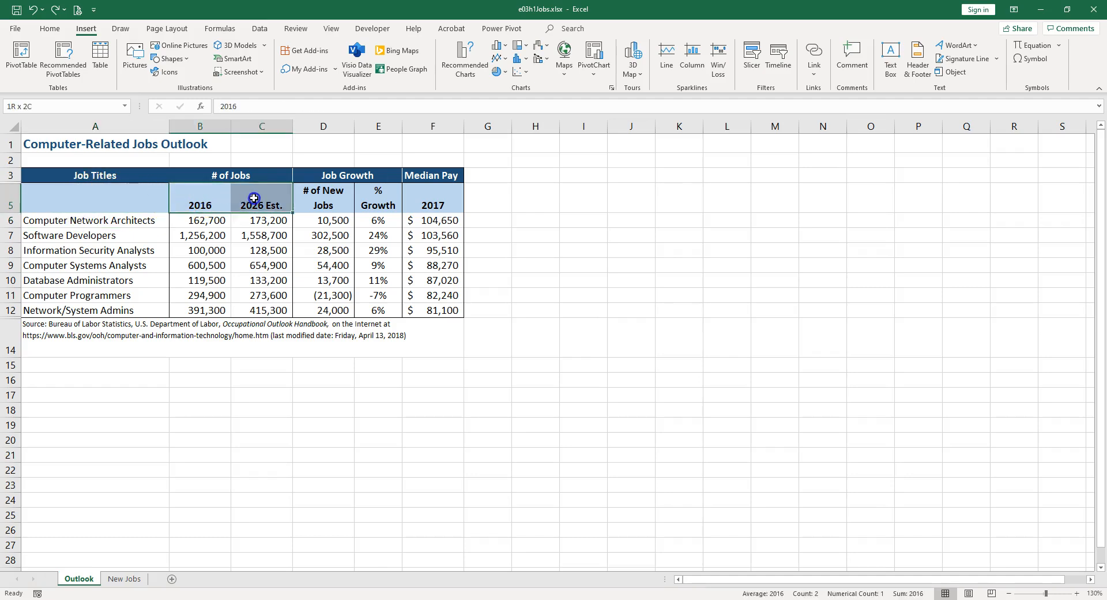
click(75, 197)
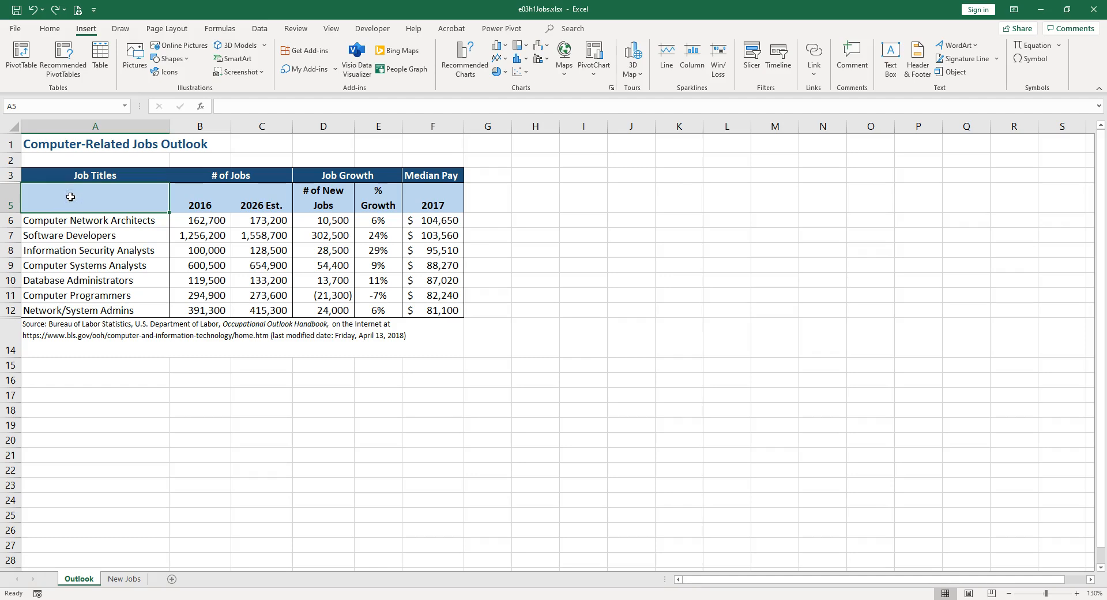
- Insert a 2-D clustered column chart from A5:D12 and place it beside the table, starting at column H near row 1
drag(70, 198, 312, 306)
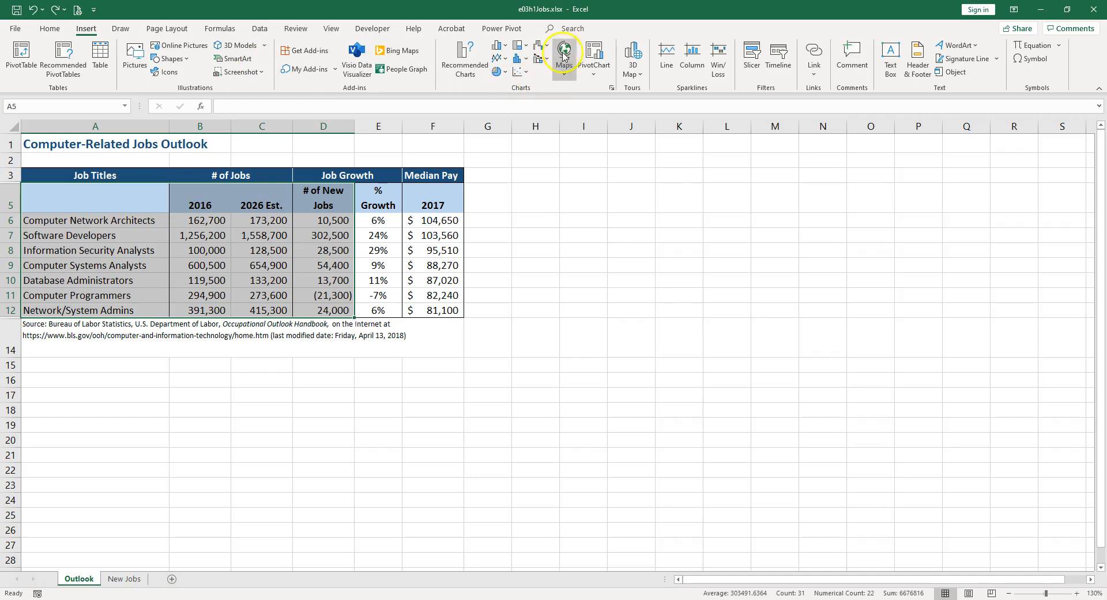
click(605, 95)
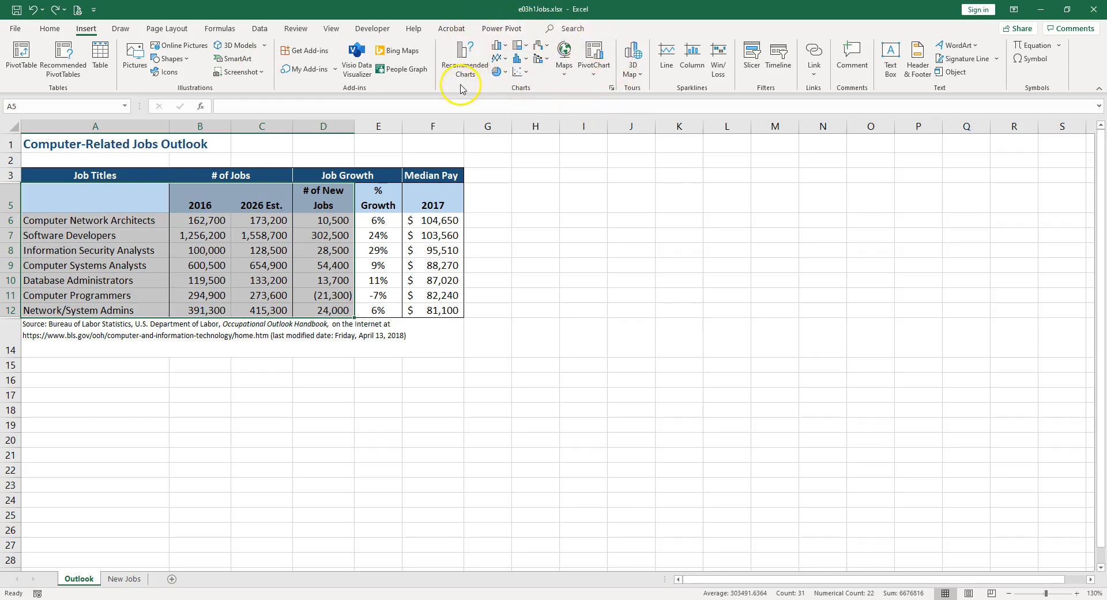
click(506, 50)
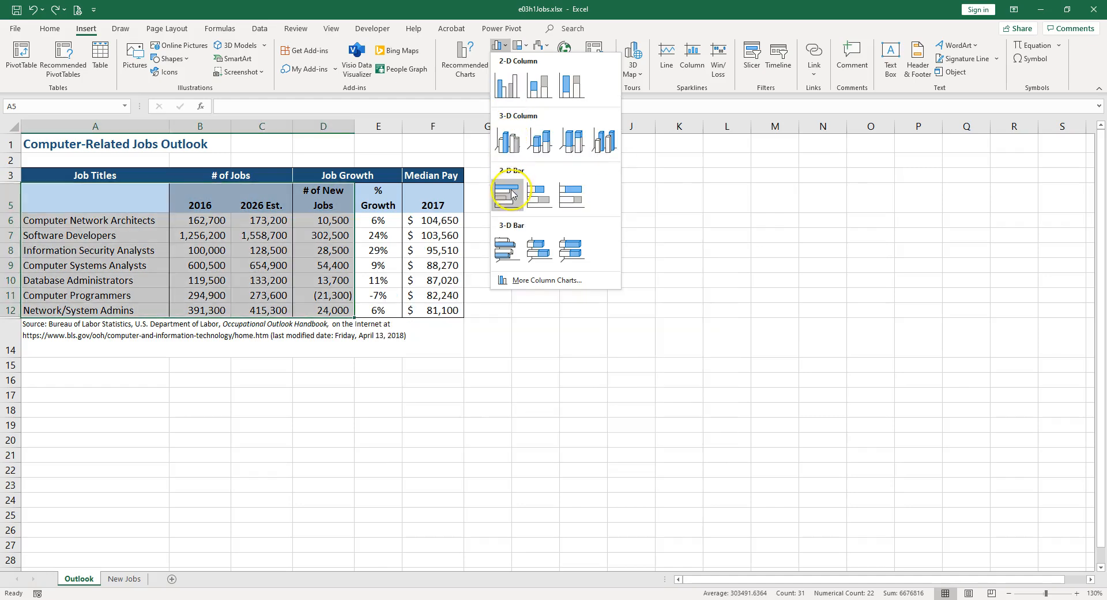
click(503, 88)
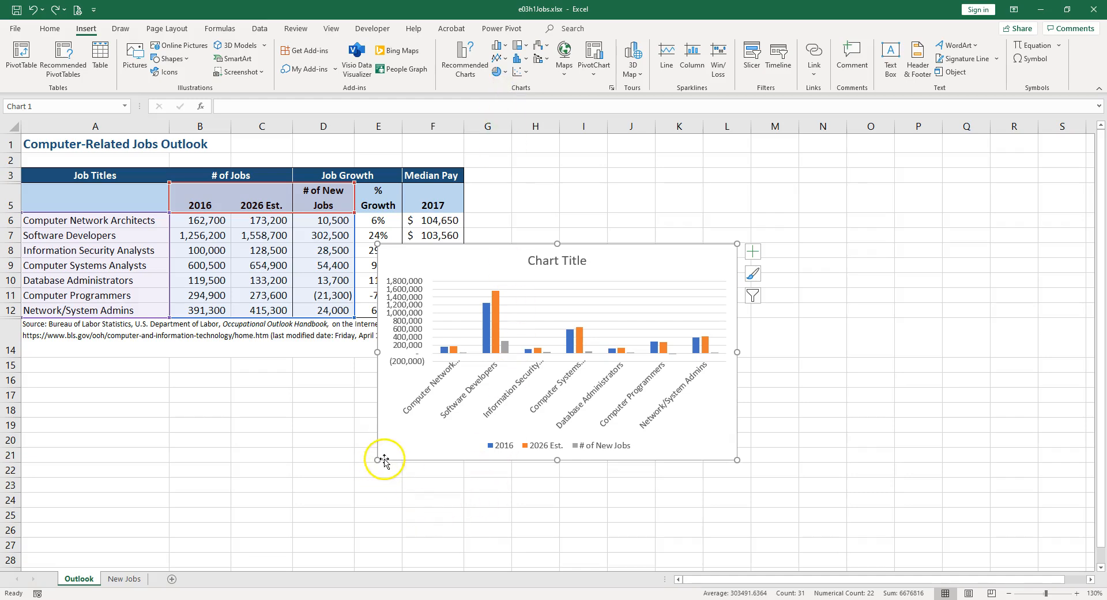
drag(608, 254, 725, 133)
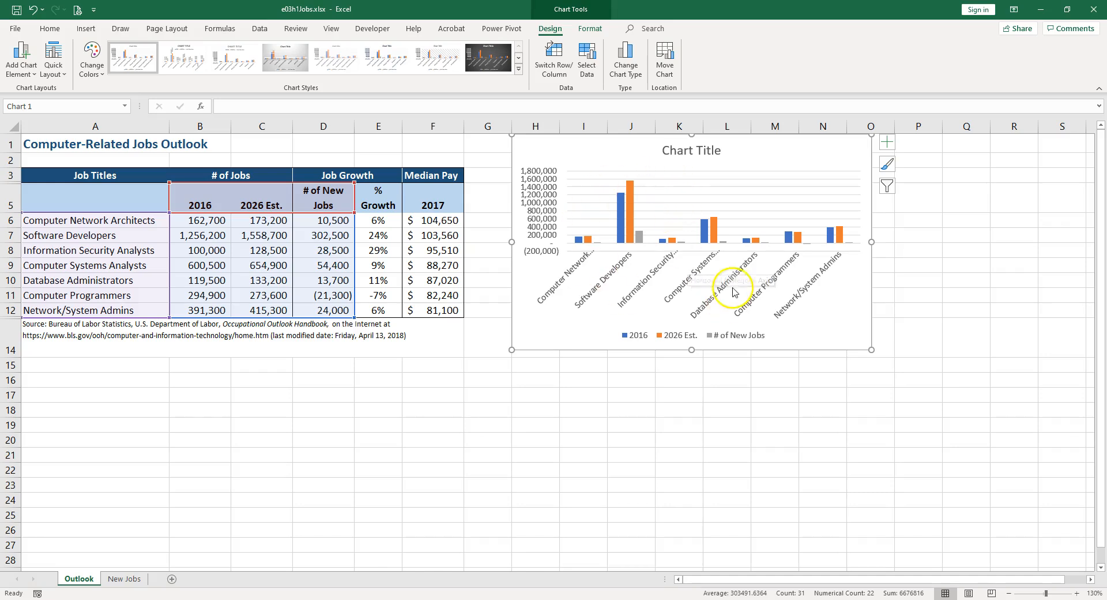
- Resize the clustered column chart to a height of 3.5 inches and a width of 5.3 inches, and deselect it
click(553, 32)
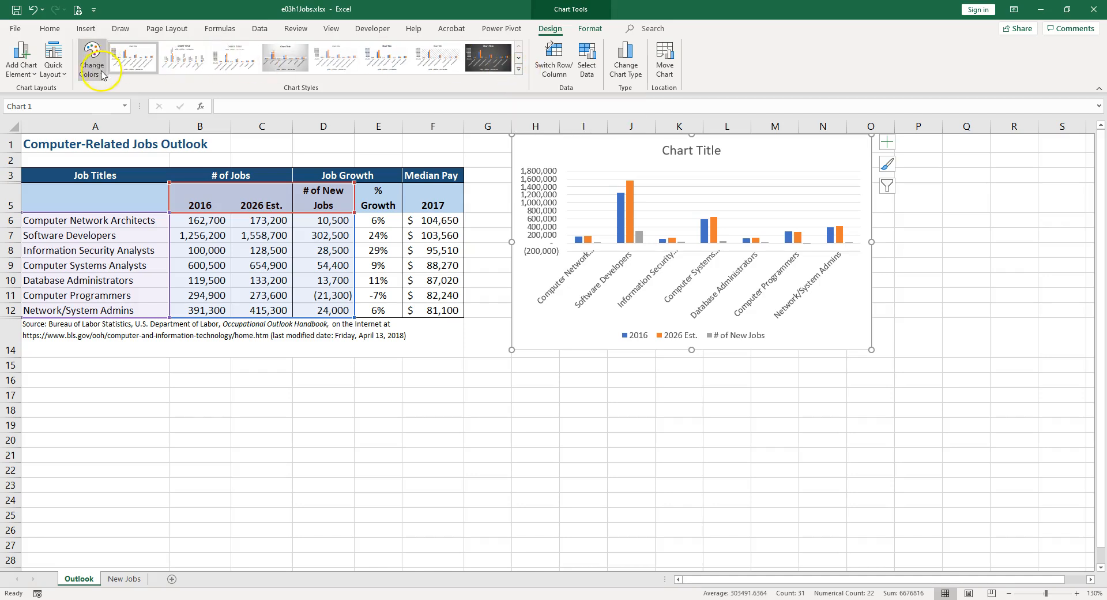
click(593, 32)
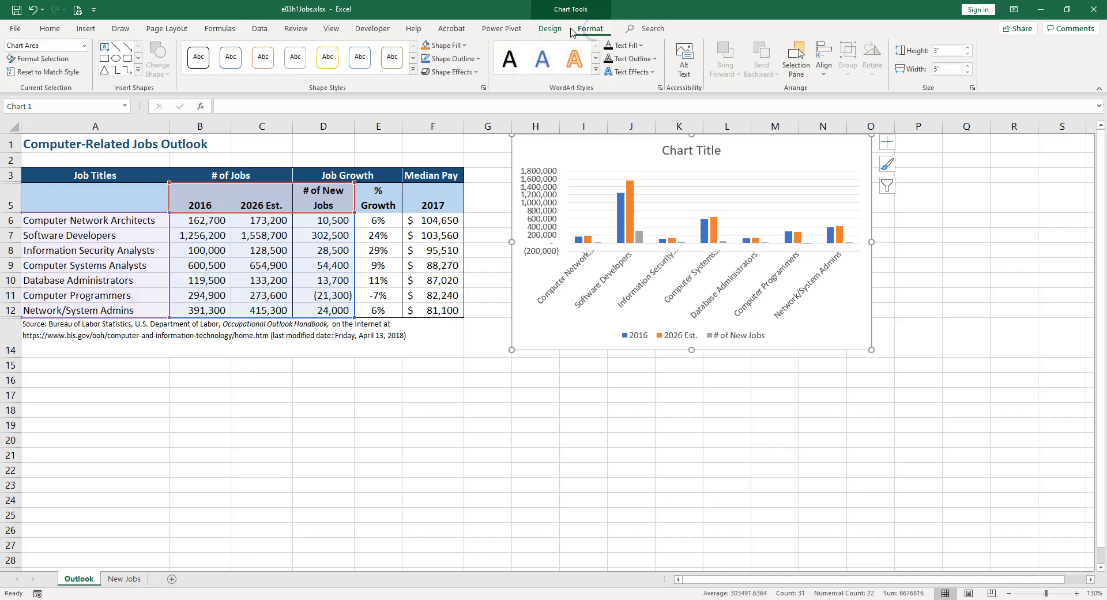
click(590, 31)
drag(951, 51, 929, 53)
text(3.5)
key(Tab)
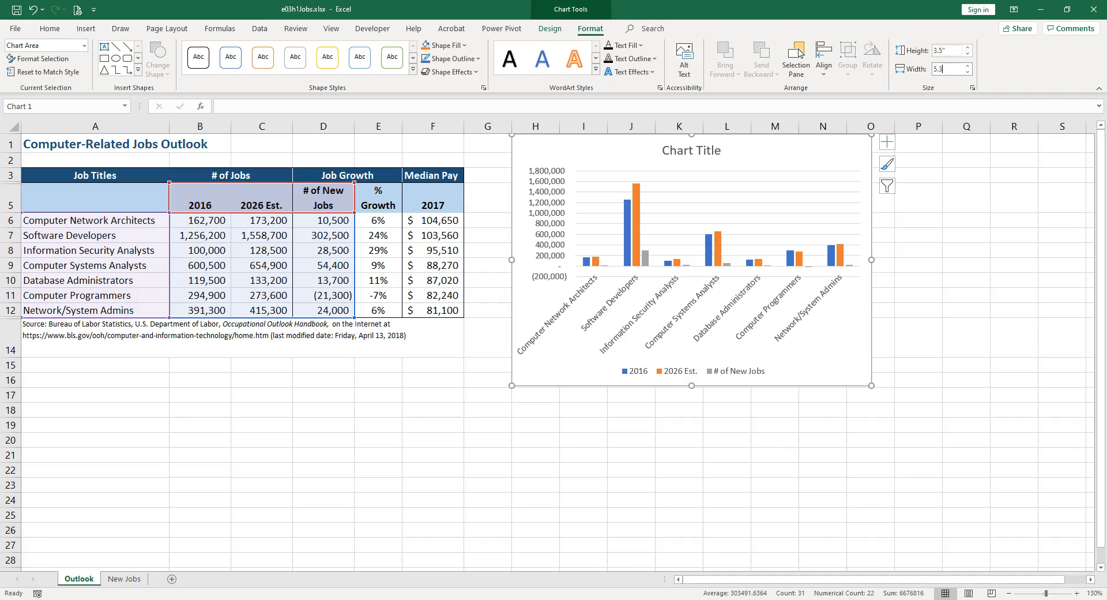
key(Return)
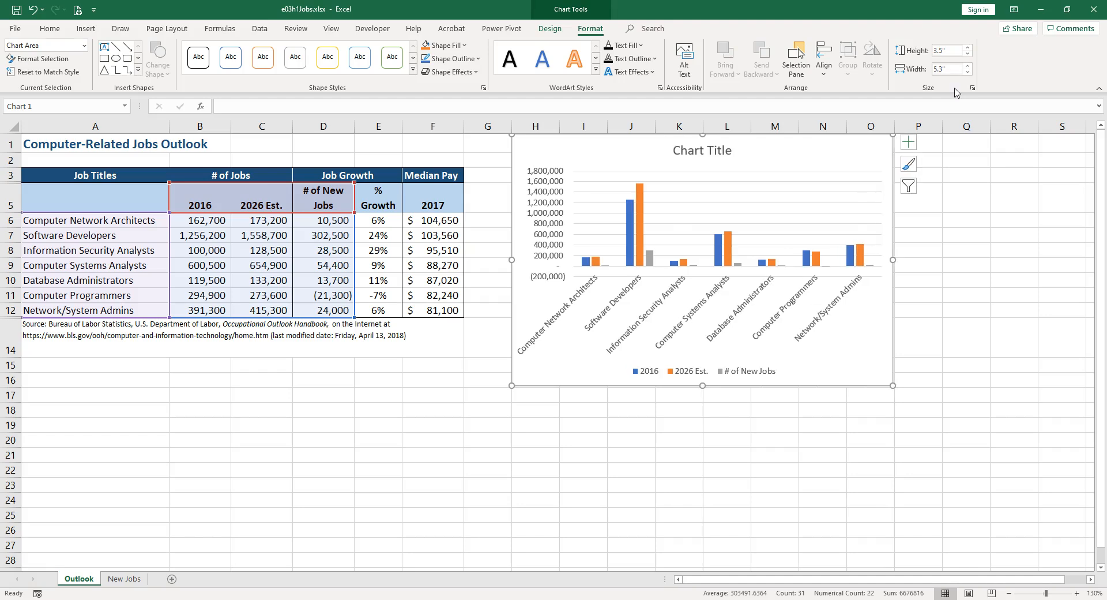
key(Escape)
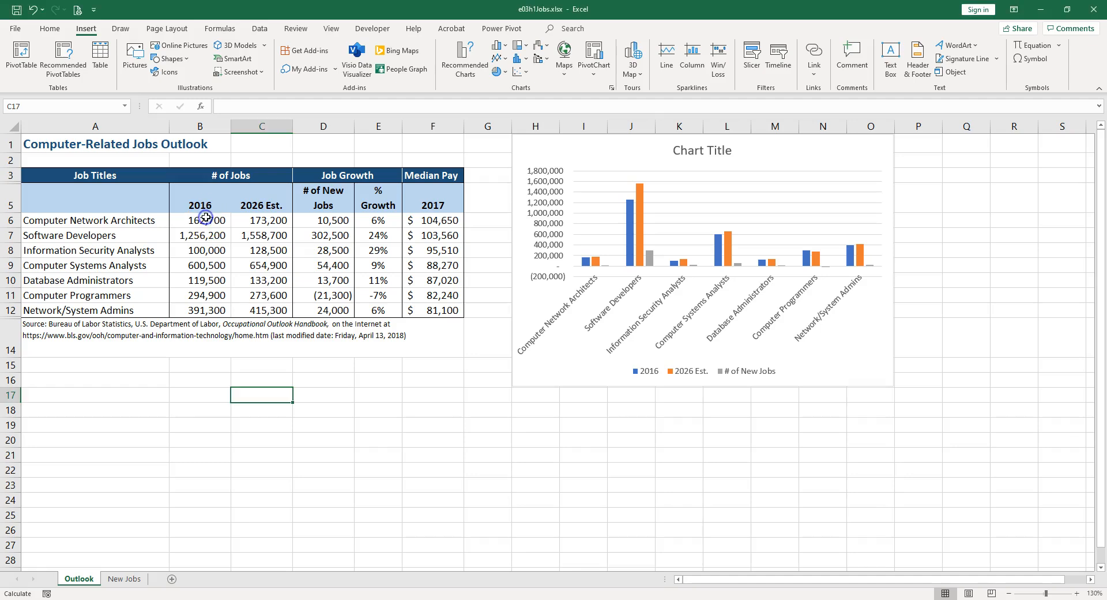
drag(202, 199, 215, 306)
drag(330, 196, 336, 310)
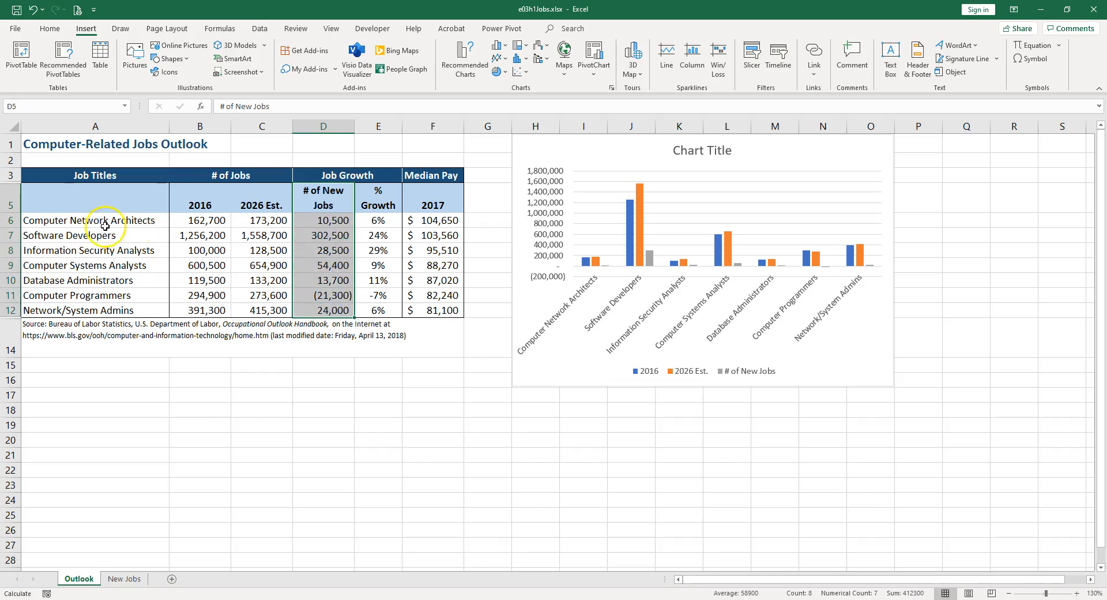
drag(60, 215, 73, 311)
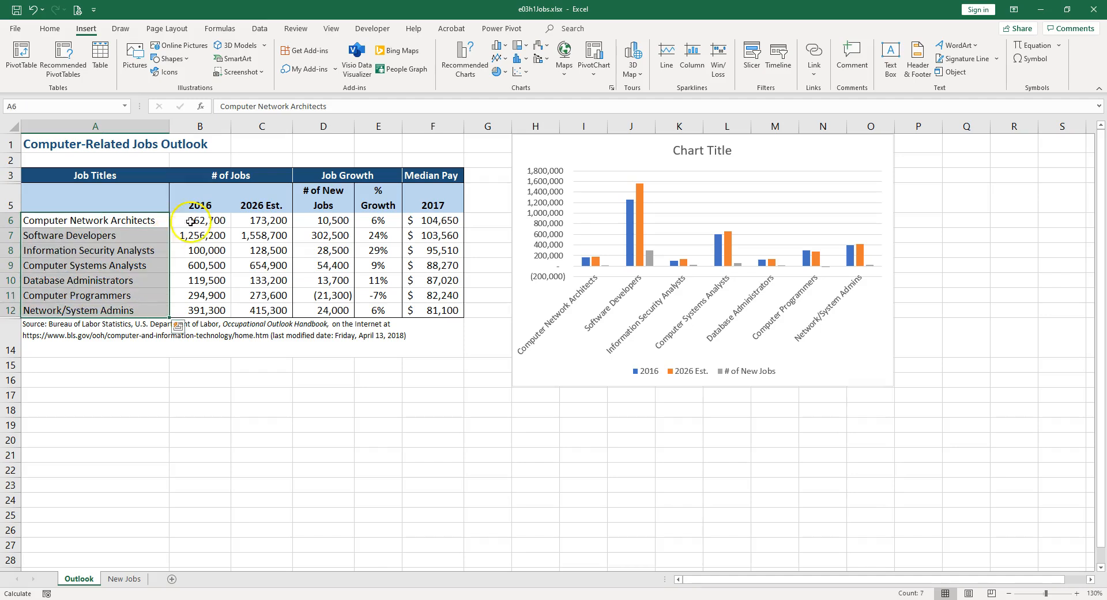
drag(199, 221, 199, 306)
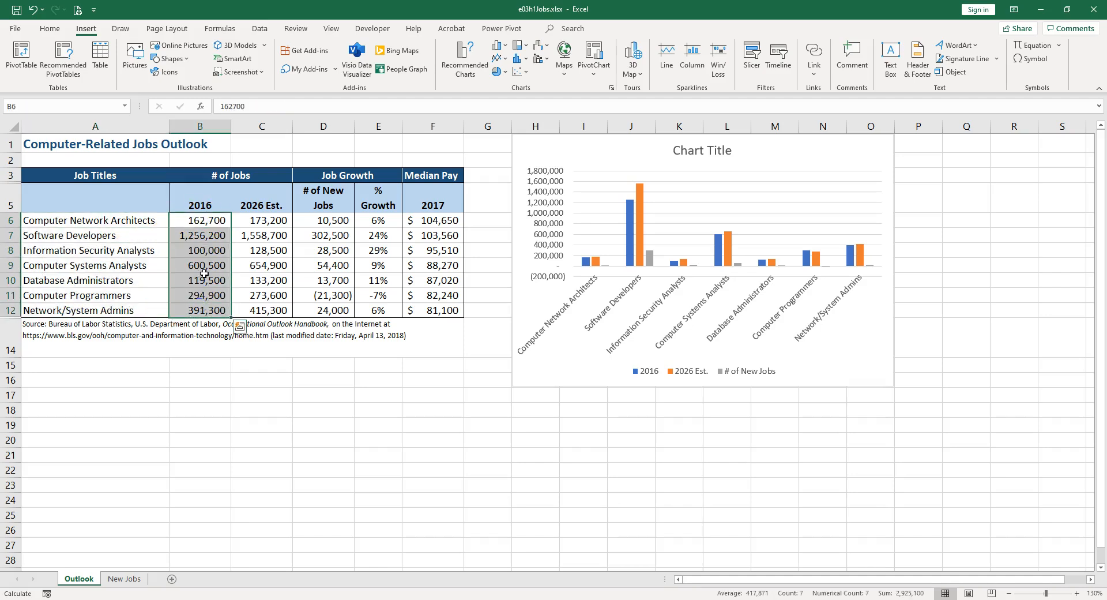
click(196, 199)
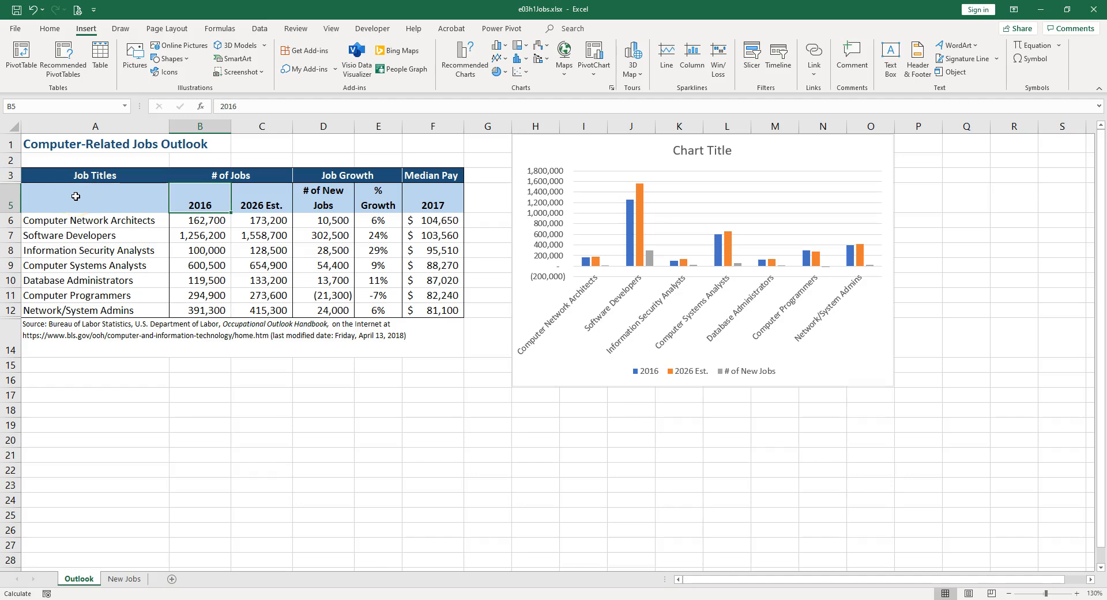
- Insert the recommended Clustered Bar chart from the nonadjacent ranges A5:B12 and D5:D12
drag(76, 196, 202, 306)
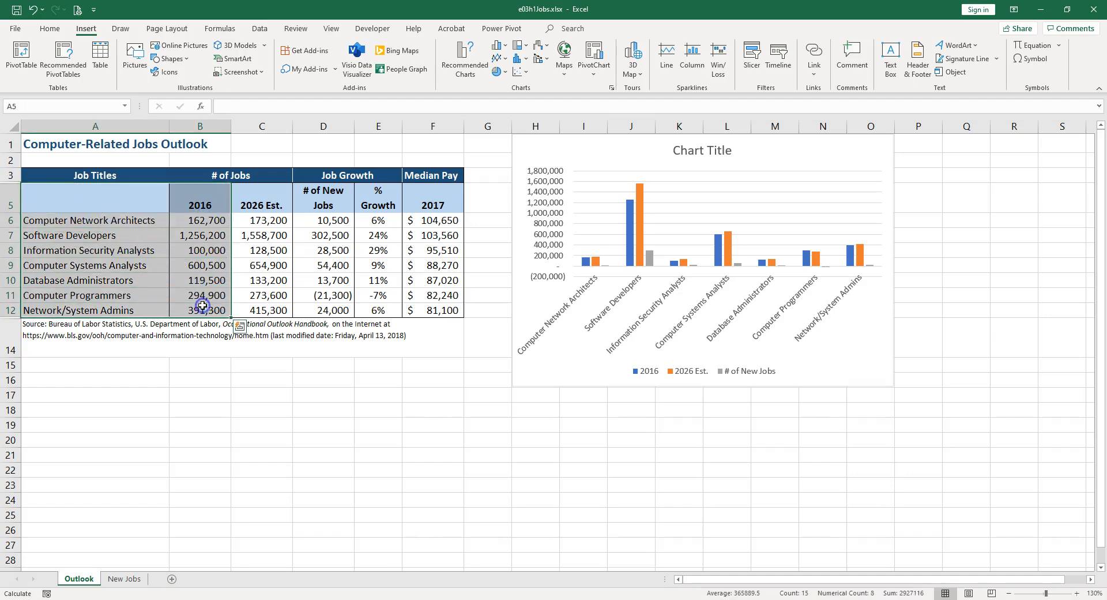
ctrl+click(334, 198)
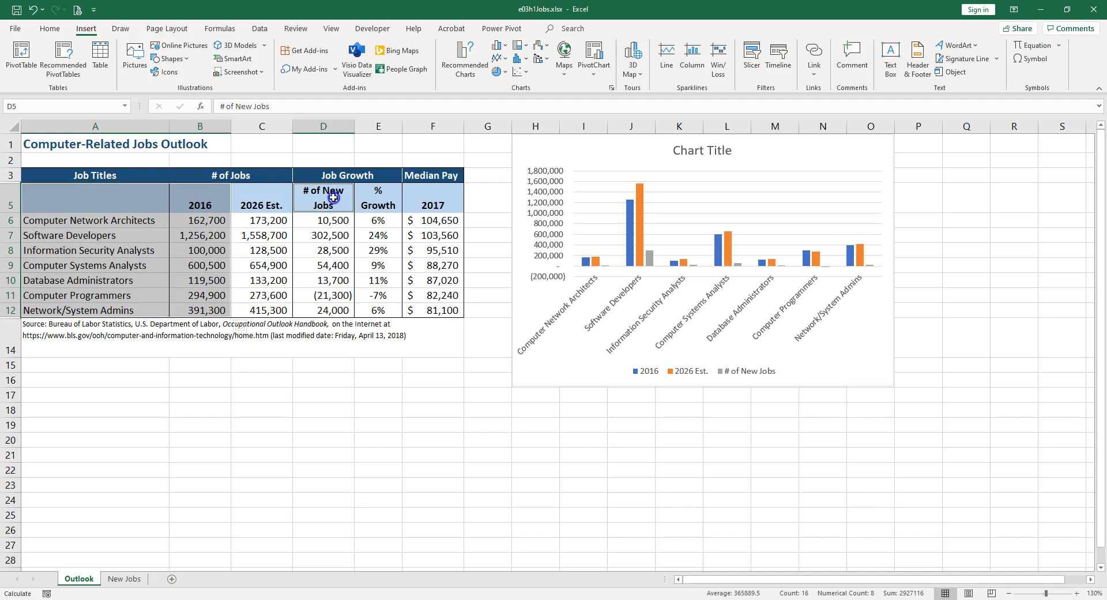
drag(333, 198, 331, 304)
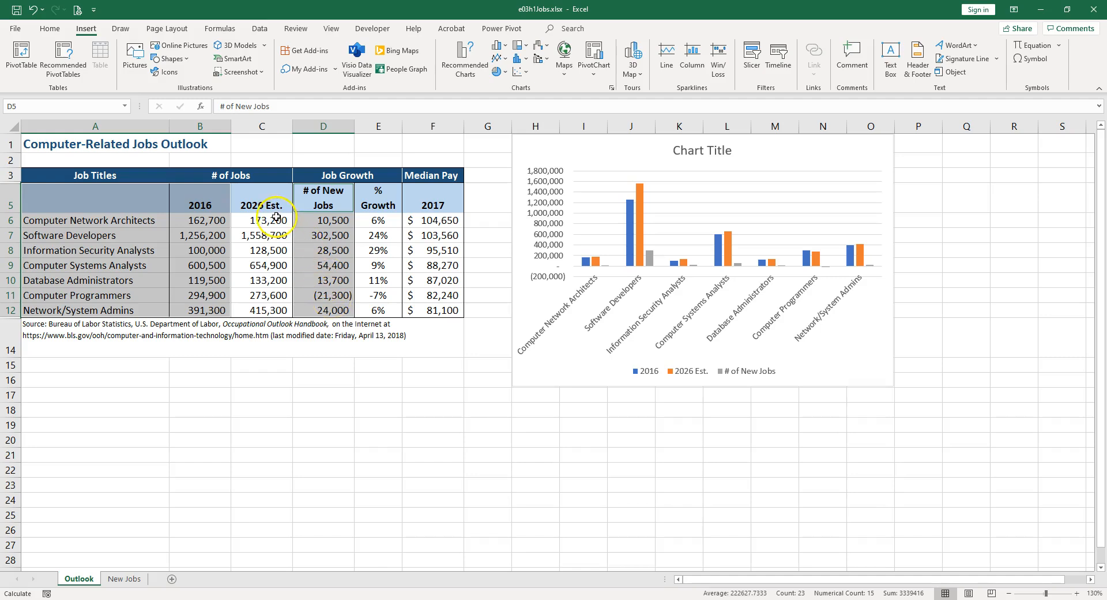
click(467, 68)
click(475, 65)
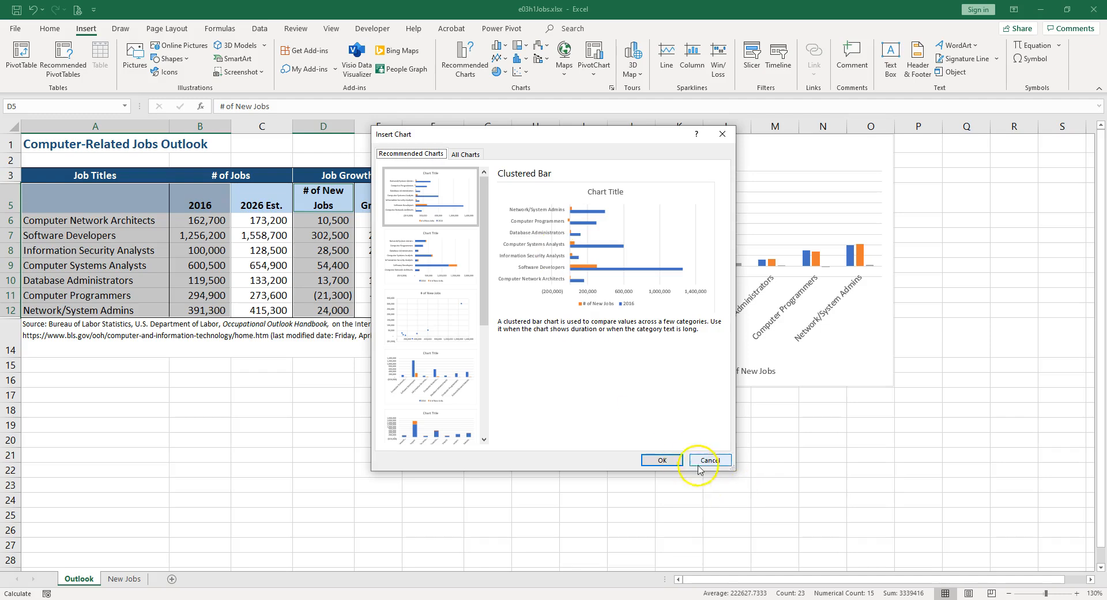
click(668, 457)
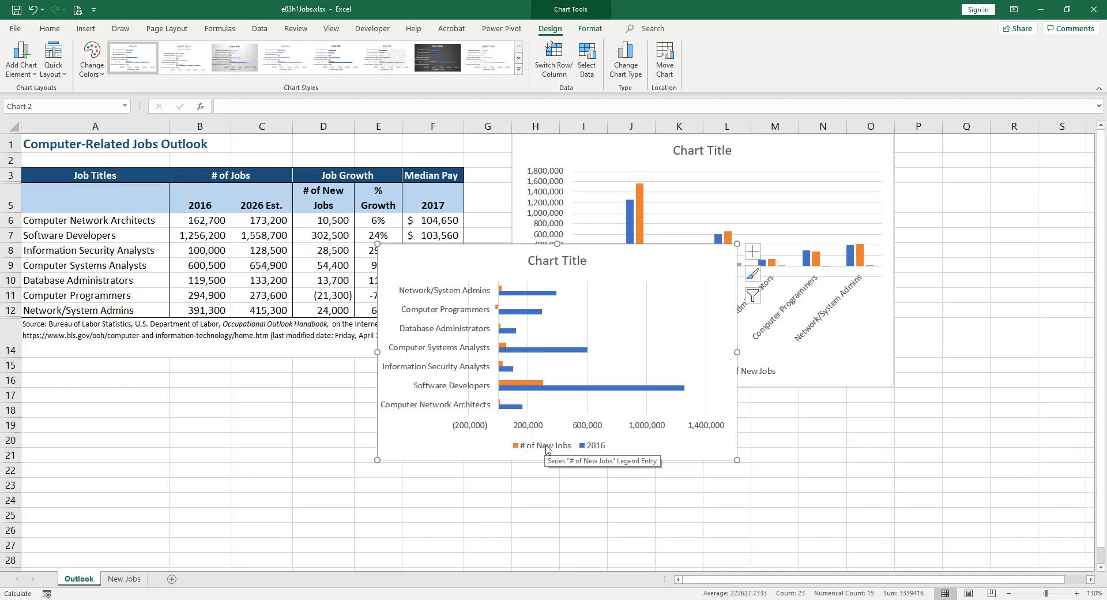
- Change the clustered bar chart's type to Stacked Bar, comparing it with the 100% Stacked Bar option
mouse_move(684, 388)
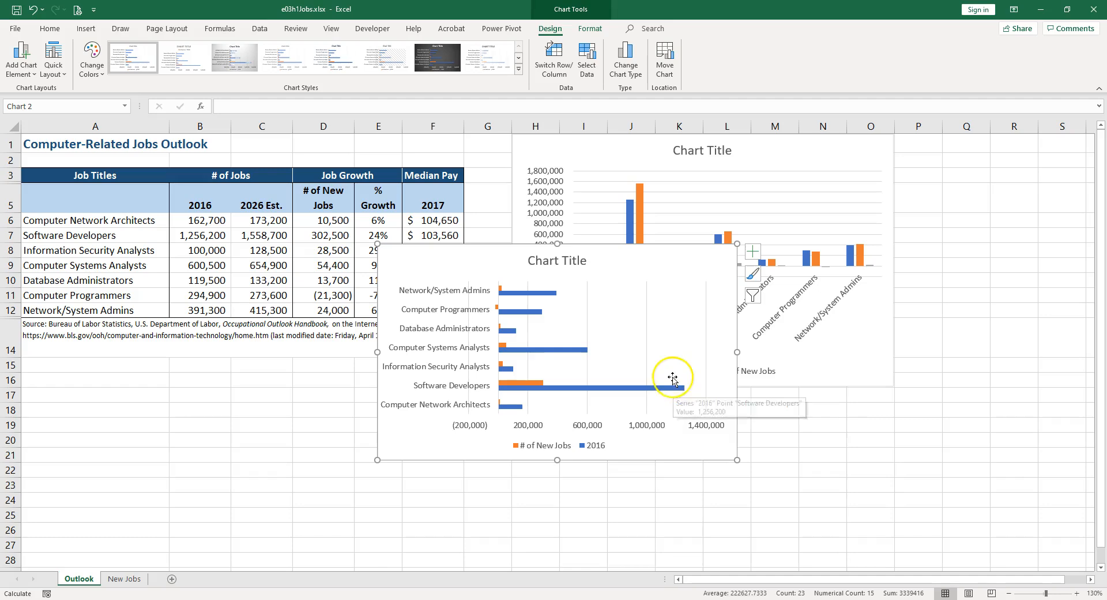
click(575, 31)
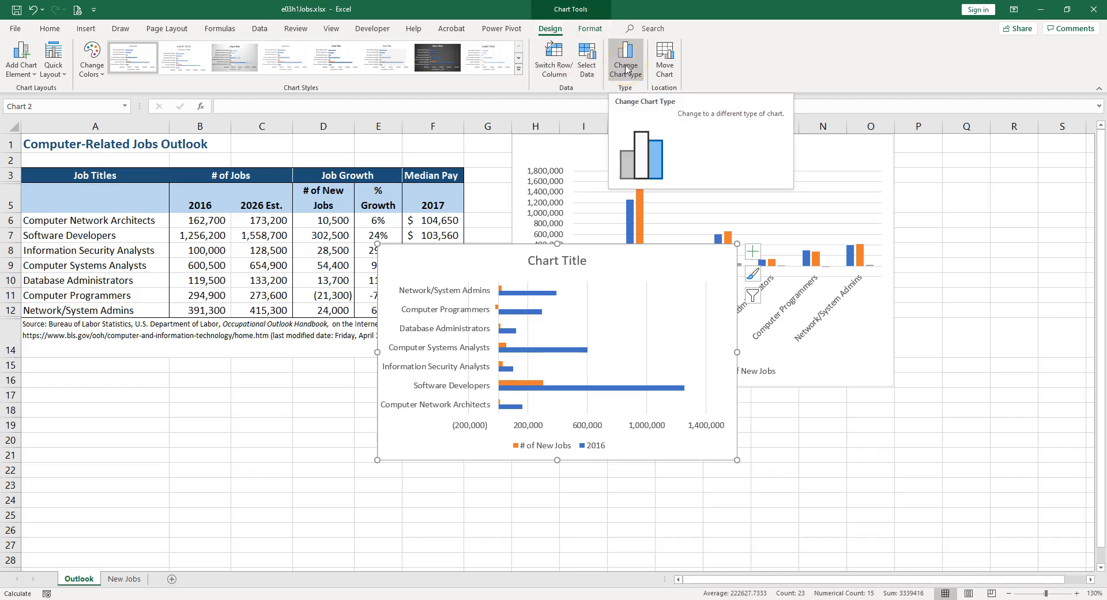
right_click(624, 252)
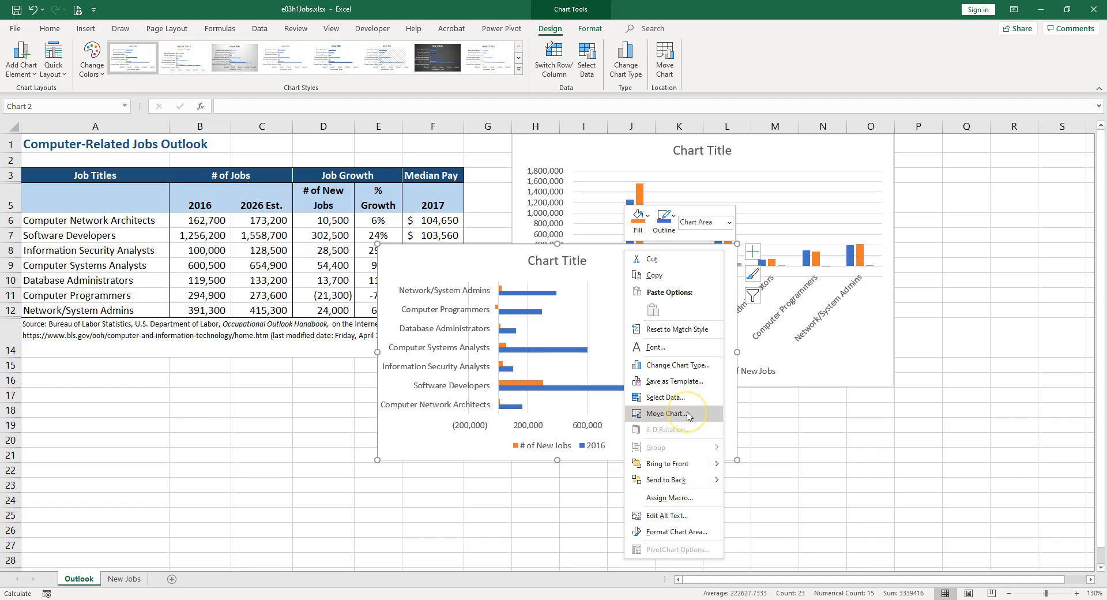
click(686, 369)
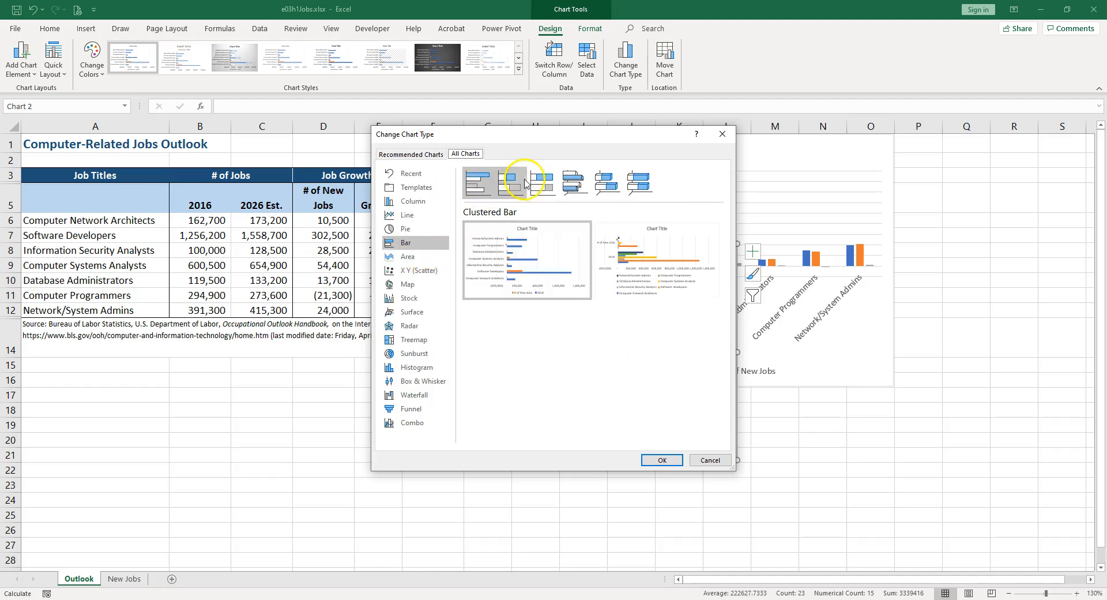
click(512, 185)
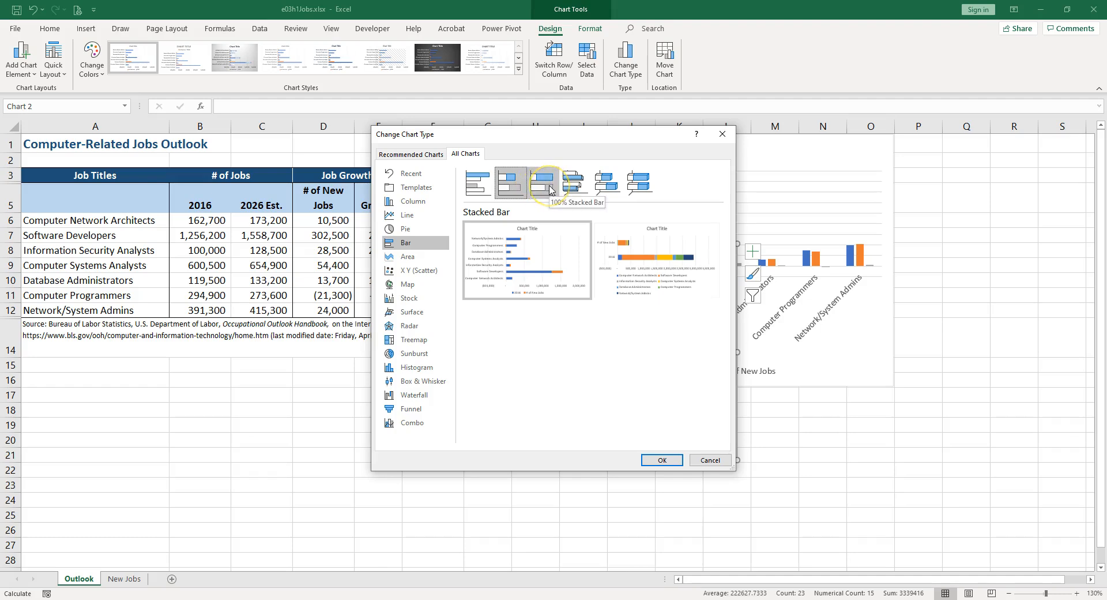
click(547, 191)
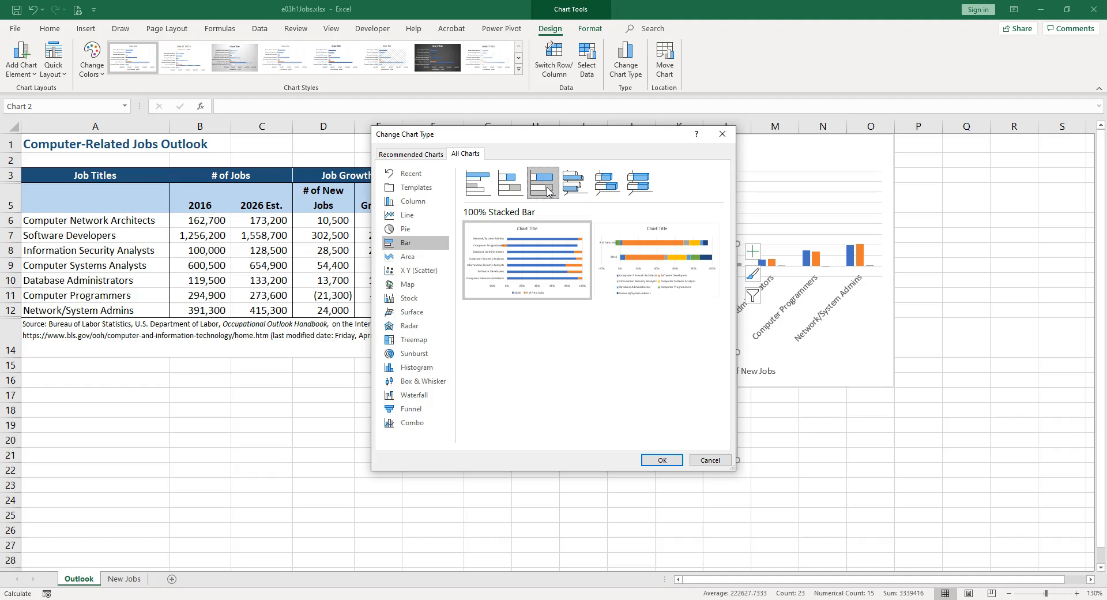
mouse_move(617, 253)
click(512, 190)
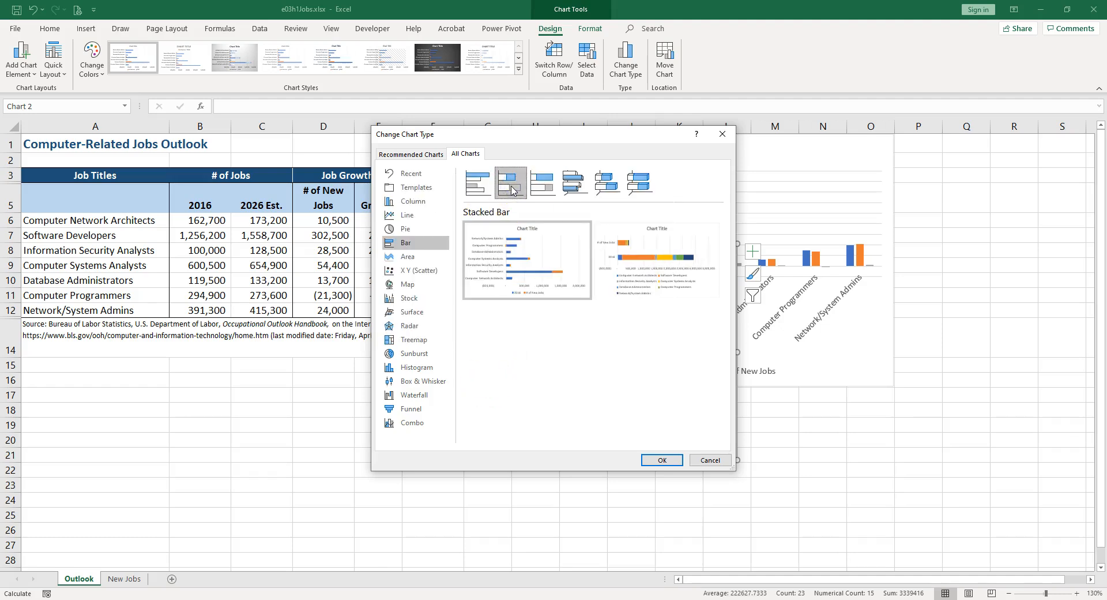
click(664, 460)
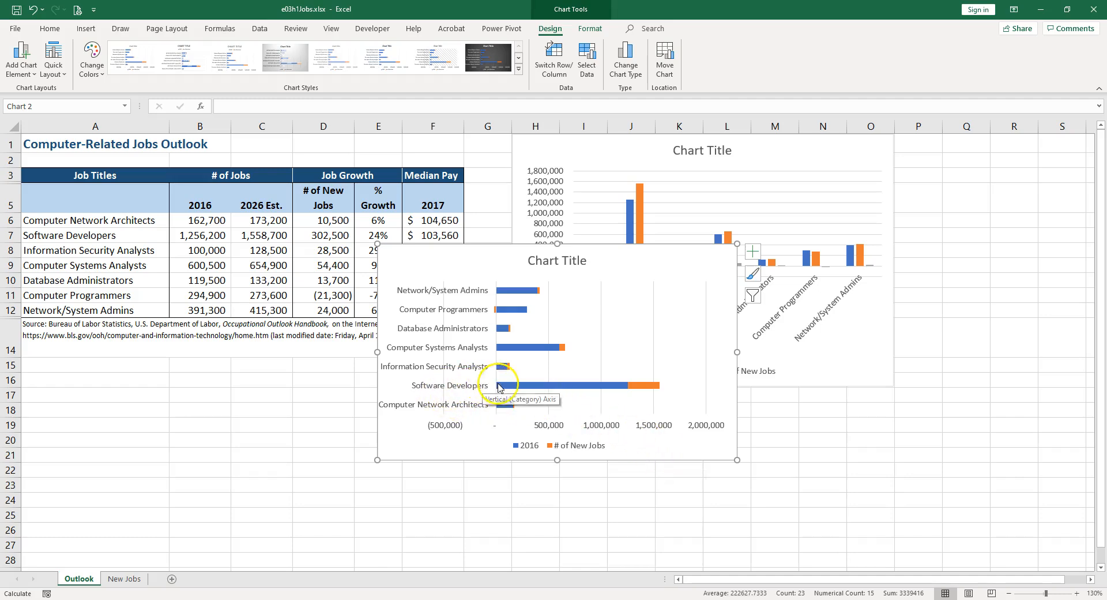
mouse_move(532, 387)
mouse_move(652, 385)
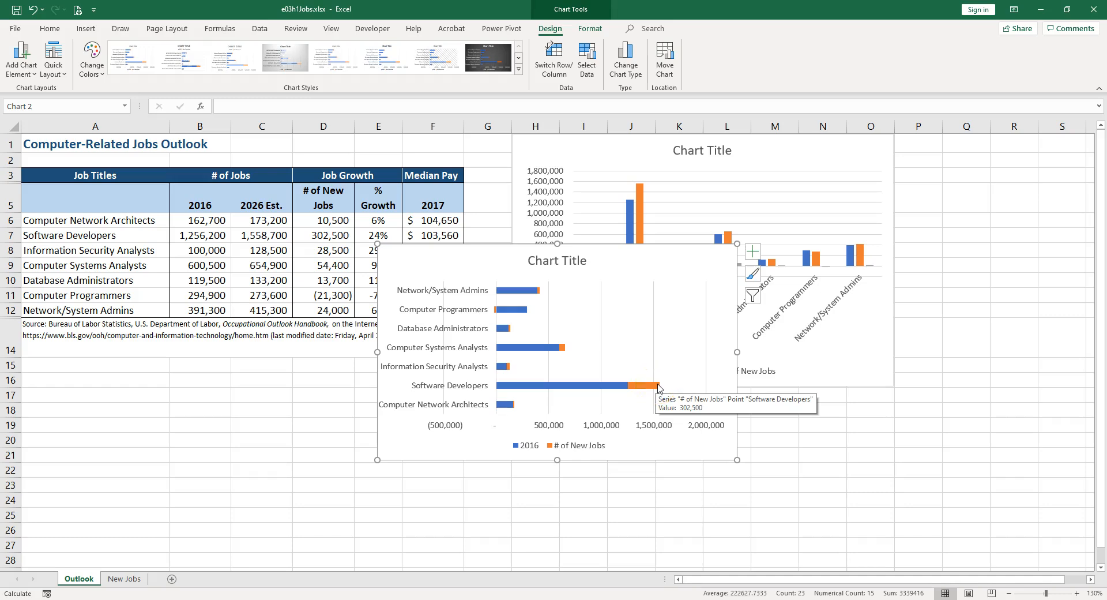
- Move the stacked bar chart to a new sheet named Bar Chart
click(655, 266)
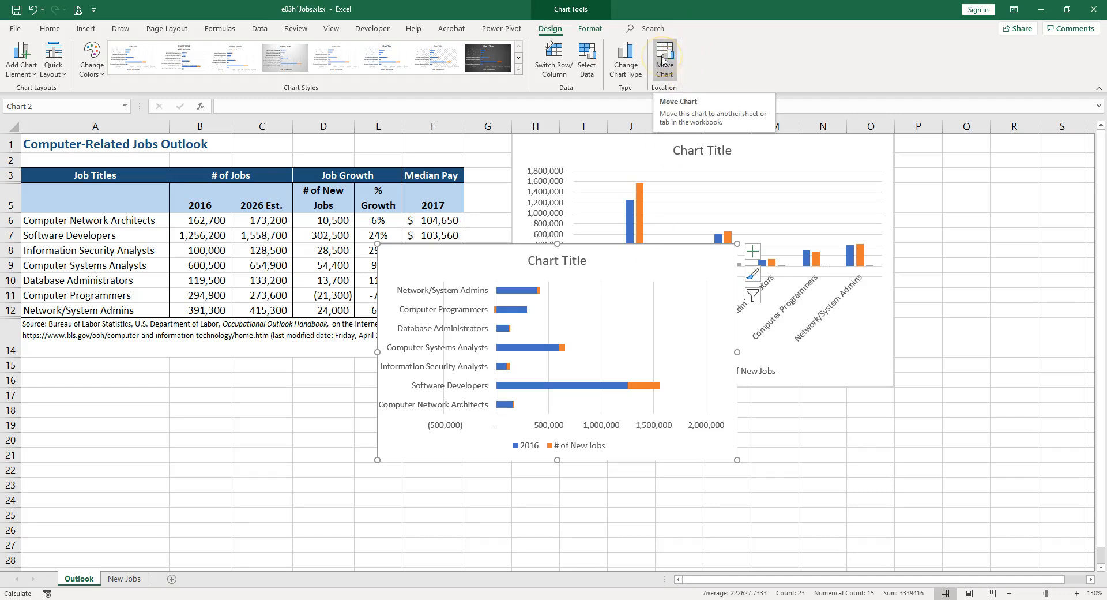
right_click(643, 265)
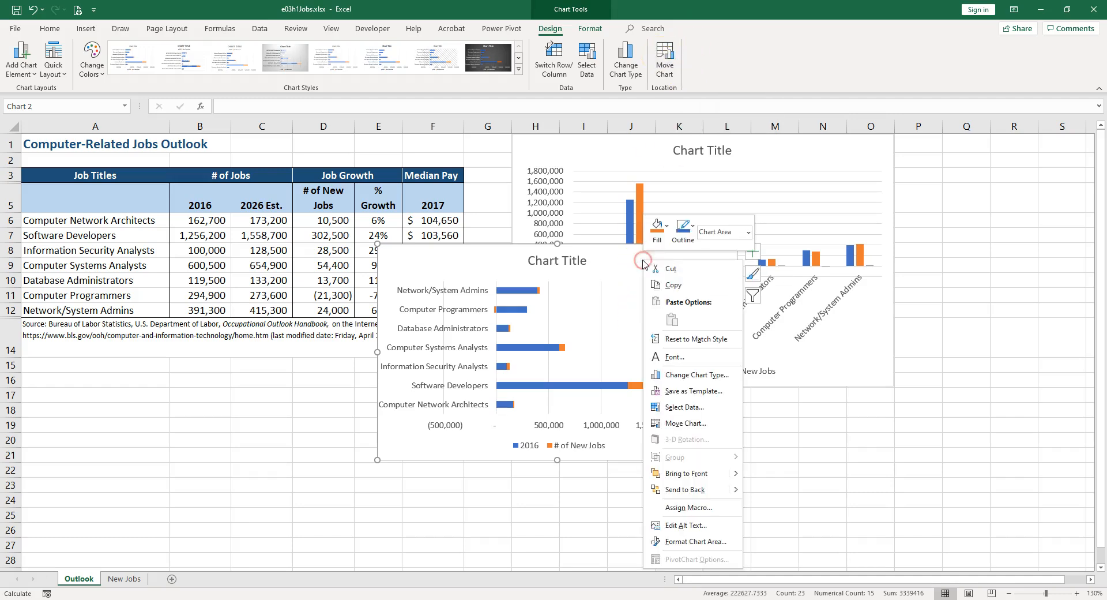
click(670, 424)
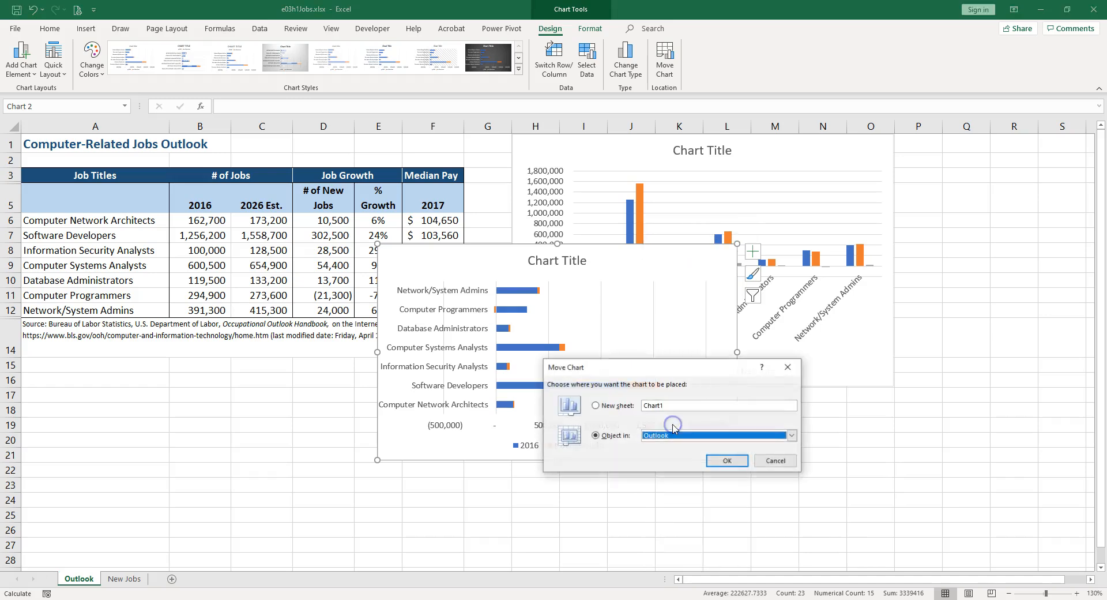
click(595, 406)
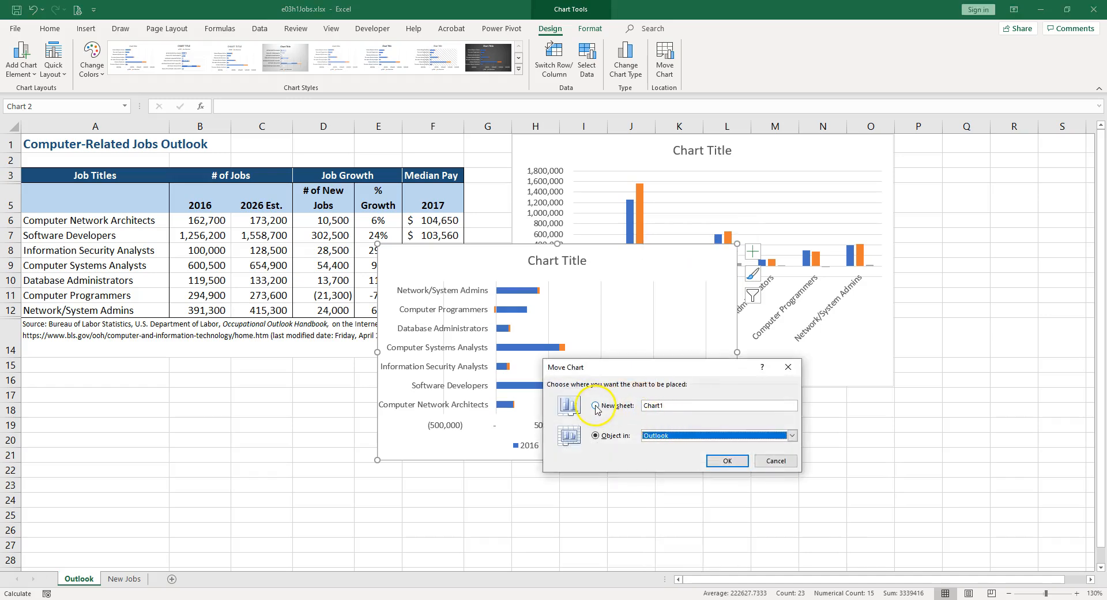
text(Ba)
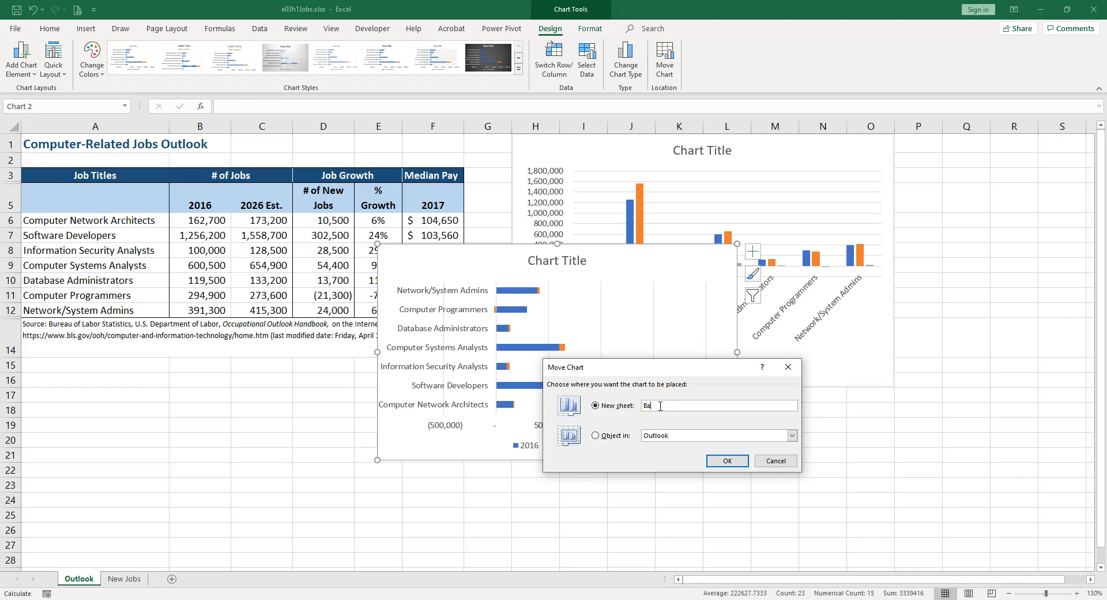
click(727, 460)
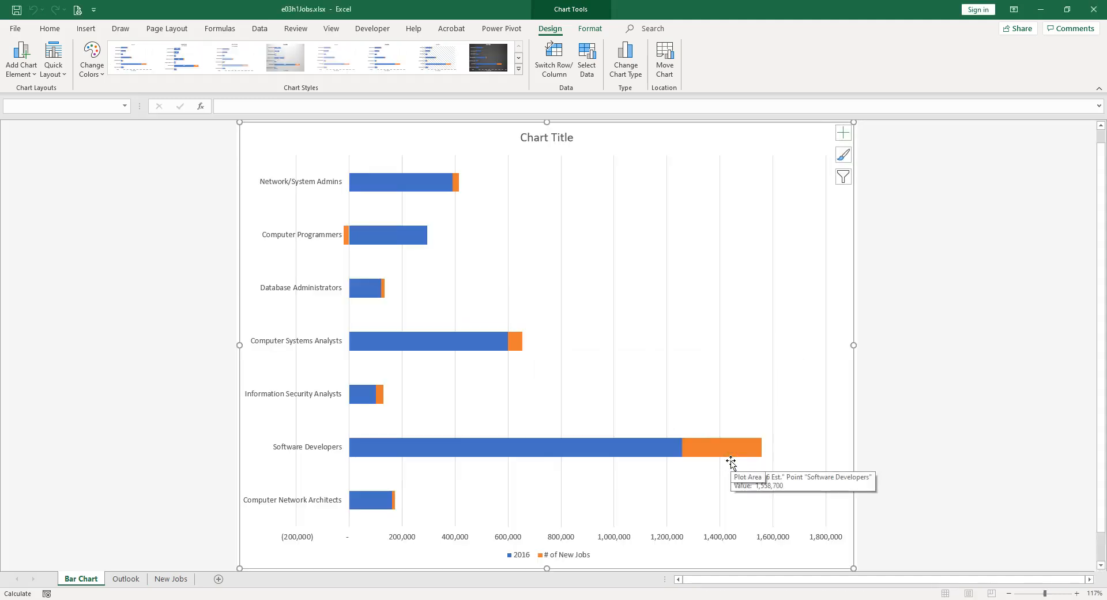
- On the New Jobs sheet, autofit column B to the width of its contents
click(171, 580)
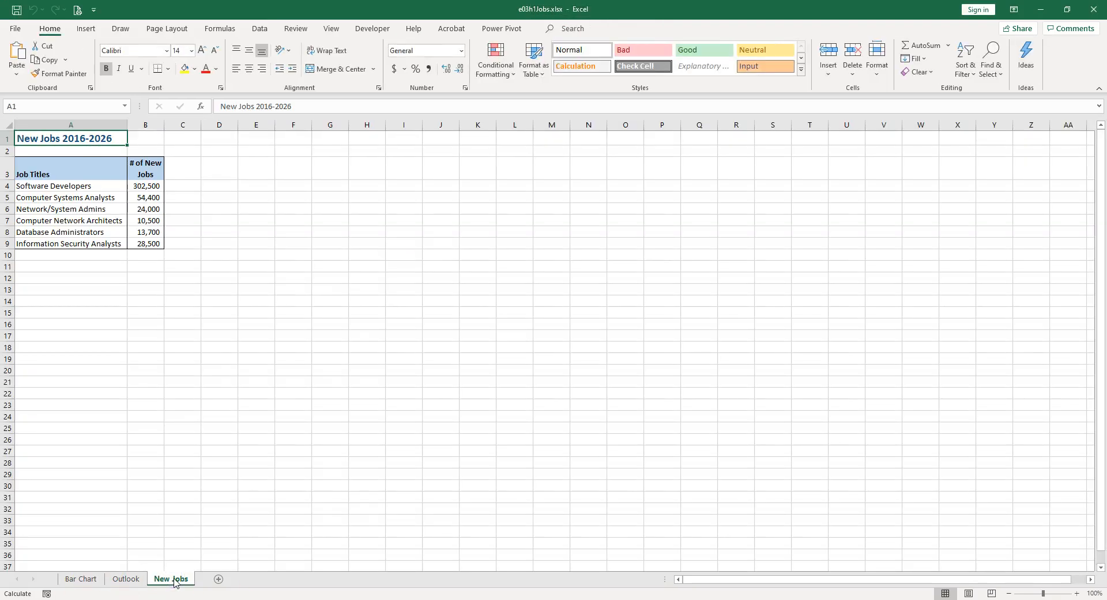
ctrl+scroll(168, 333, up, 1)
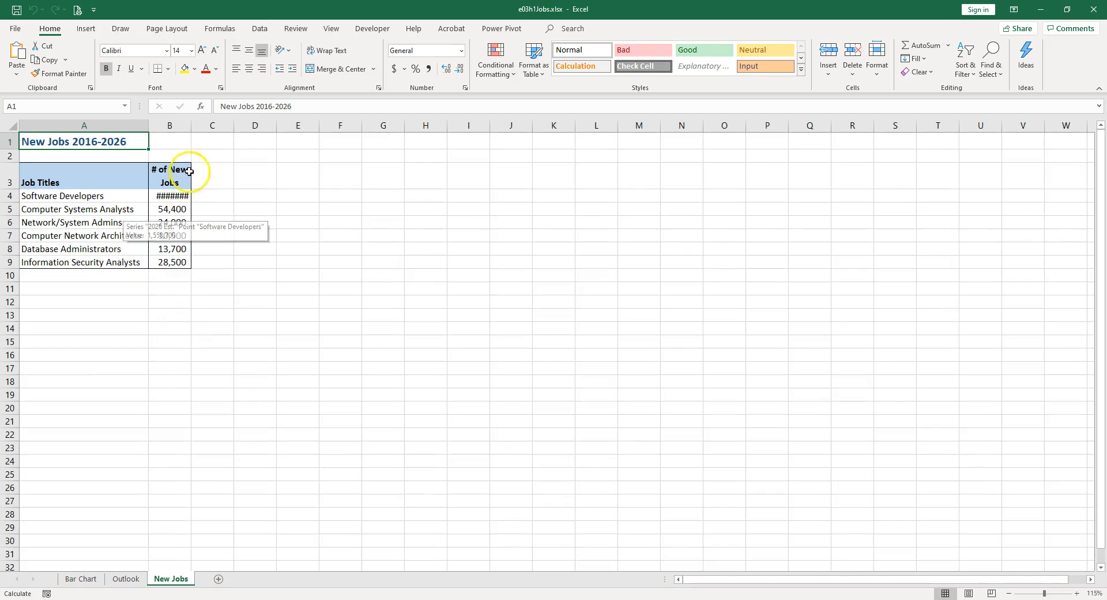
double_click(190, 126)
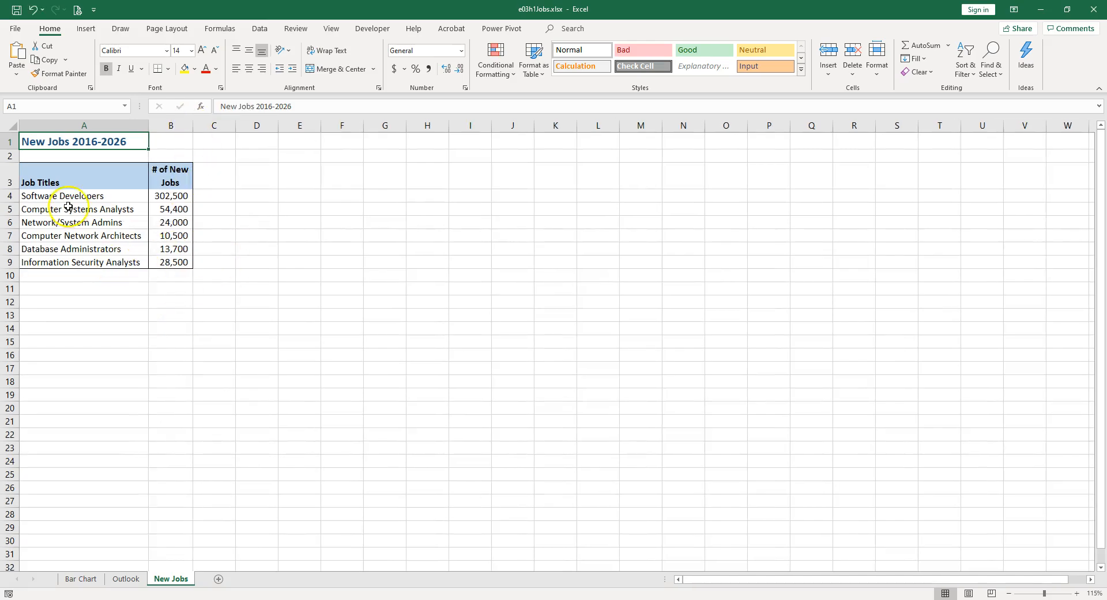
- Insert a pie chart from the job titles and new job counts in A4:B9 using Quick Analysis
click(44, 177)
drag(44, 177, 164, 176)
drag(49, 196, 170, 261)
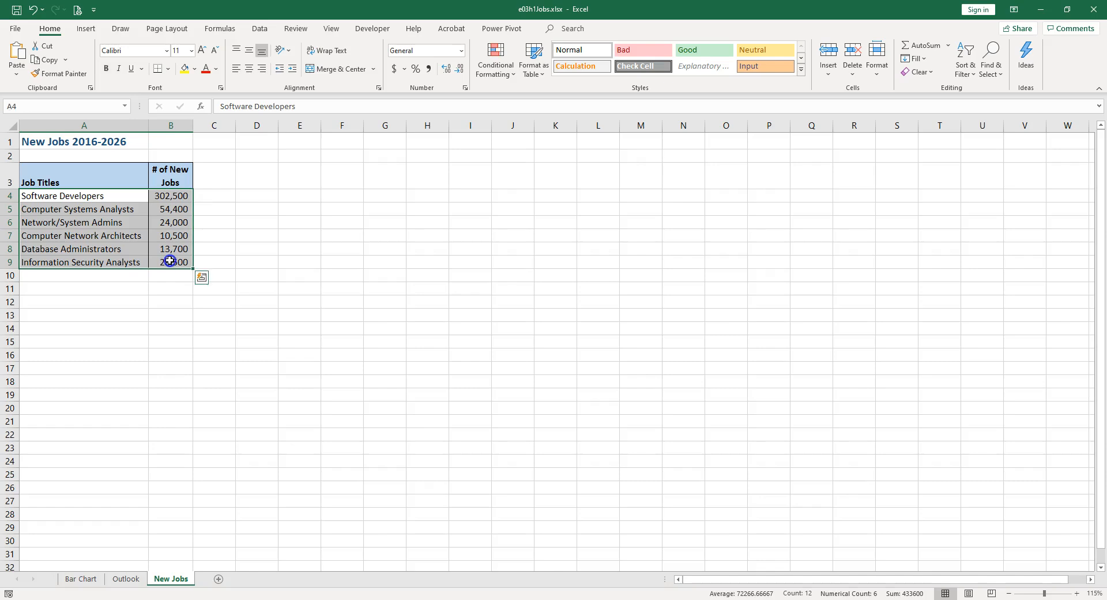
click(202, 279)
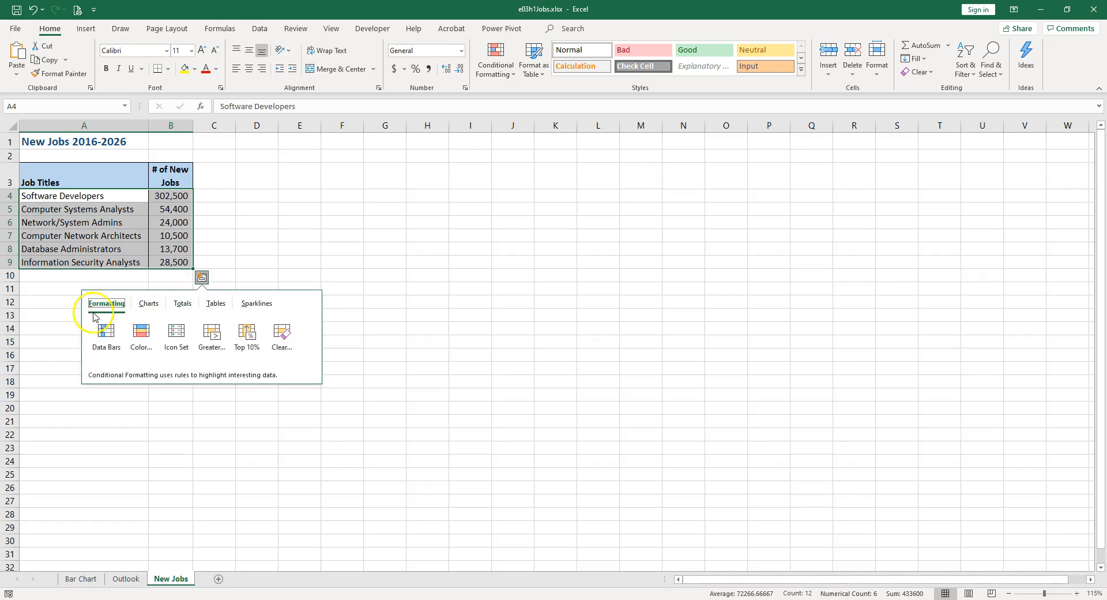
click(181, 305)
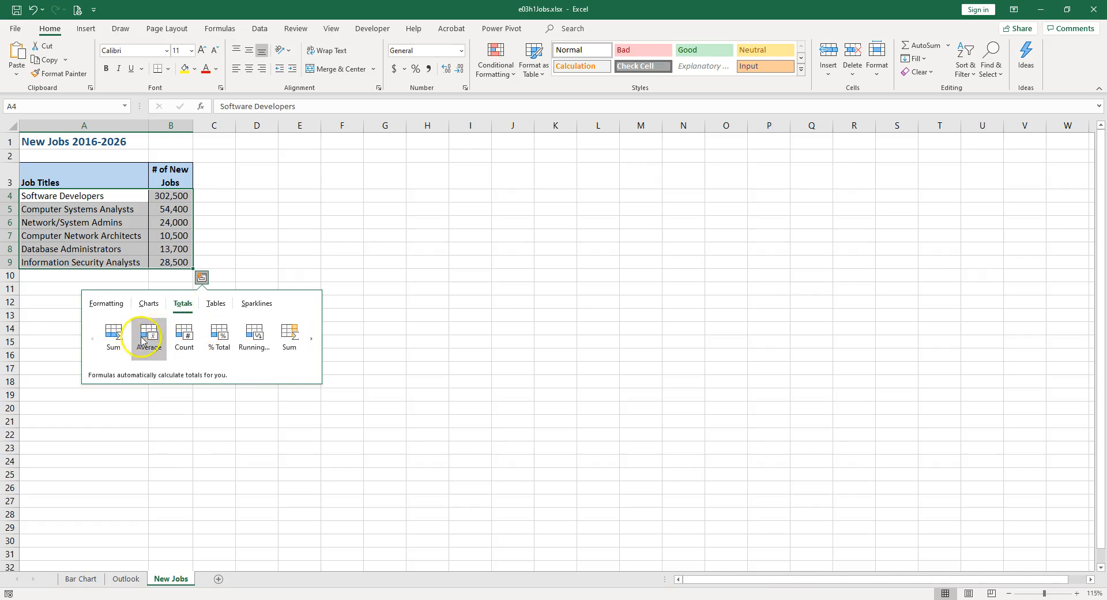
click(216, 303)
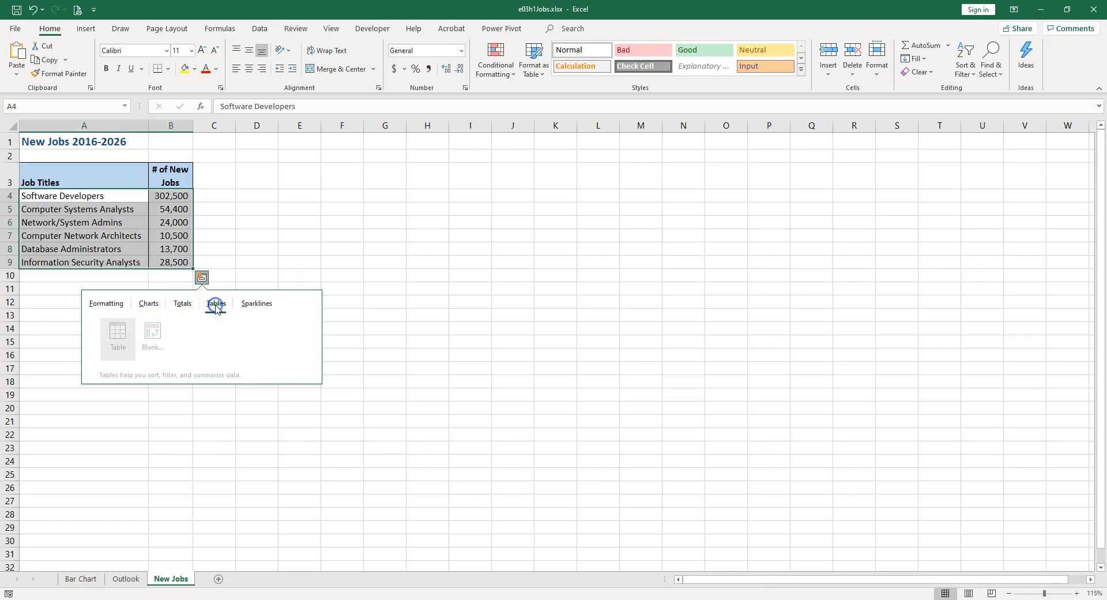
click(253, 304)
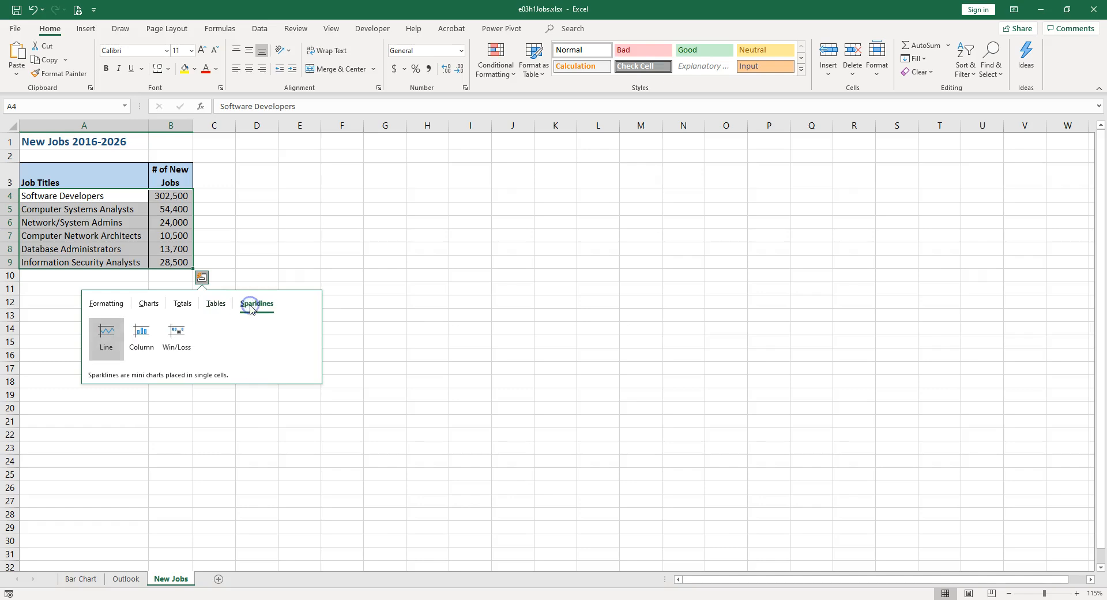
click(148, 308)
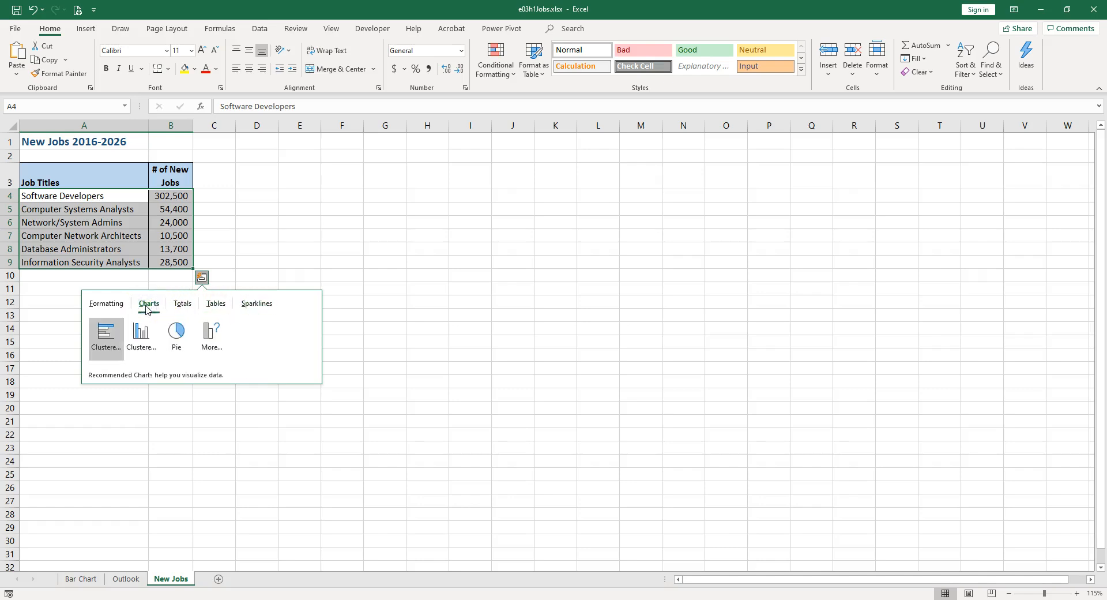
mouse_move(175, 337)
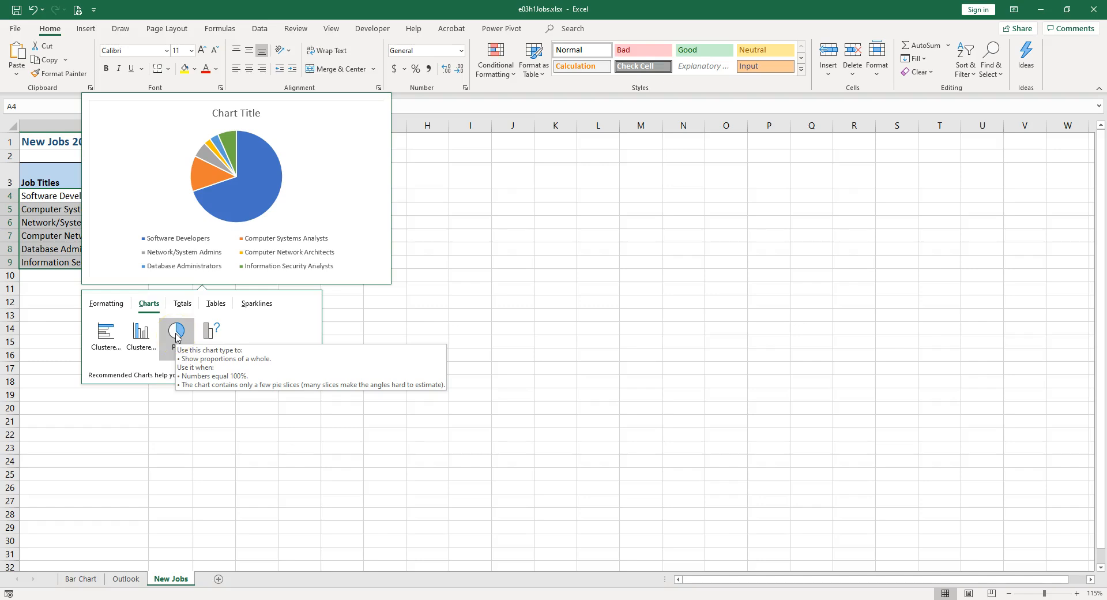
click(176, 337)
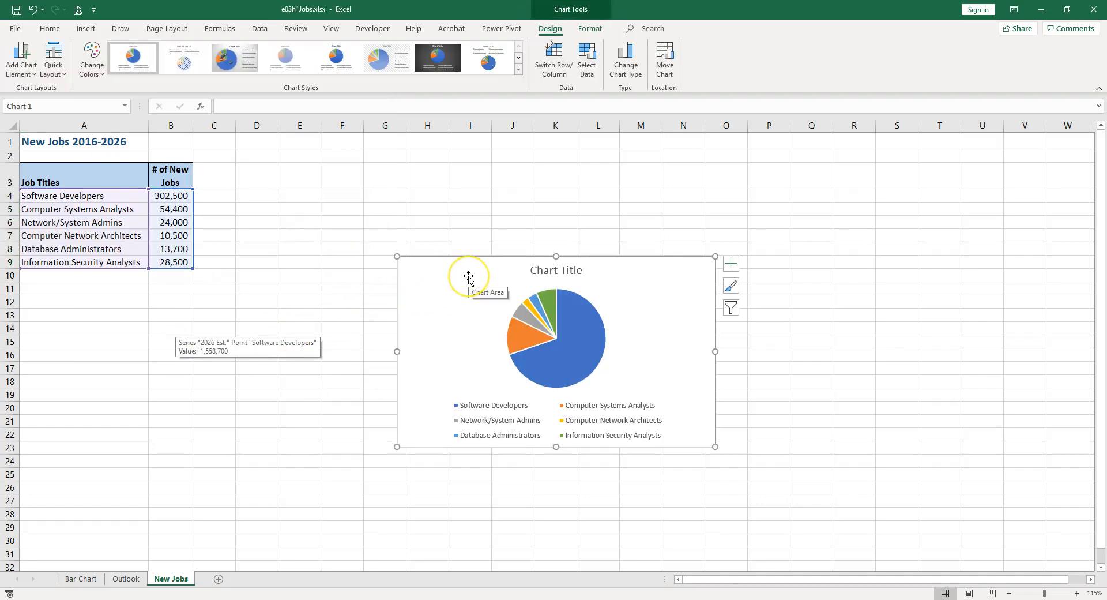
- Move the pie chart to a new sheet named Pie Chart
click(665, 59)
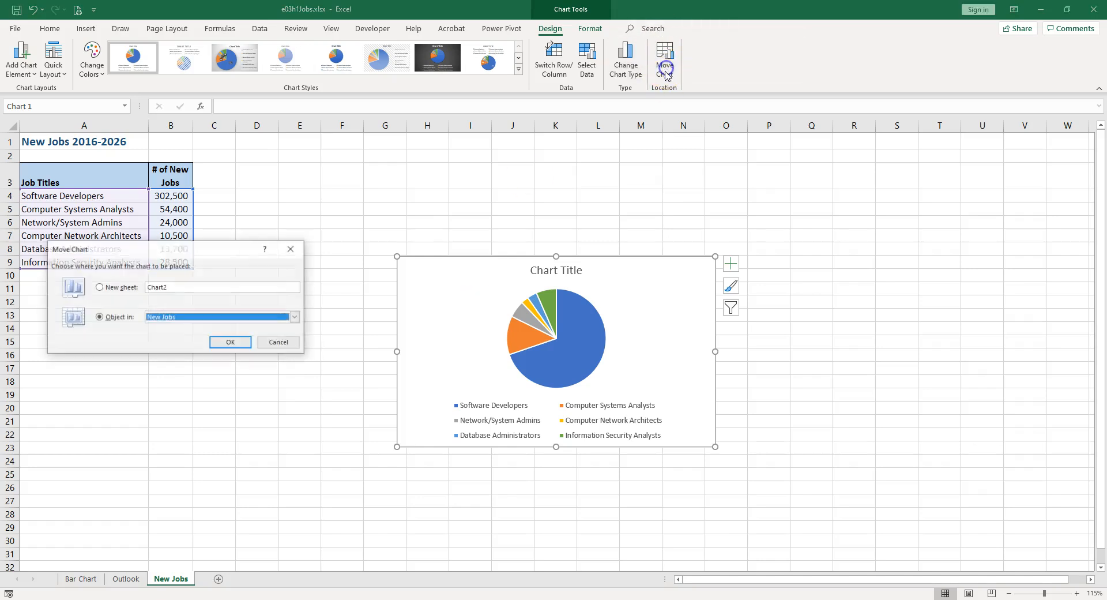
click(121, 291)
text(Pie)
click(226, 344)
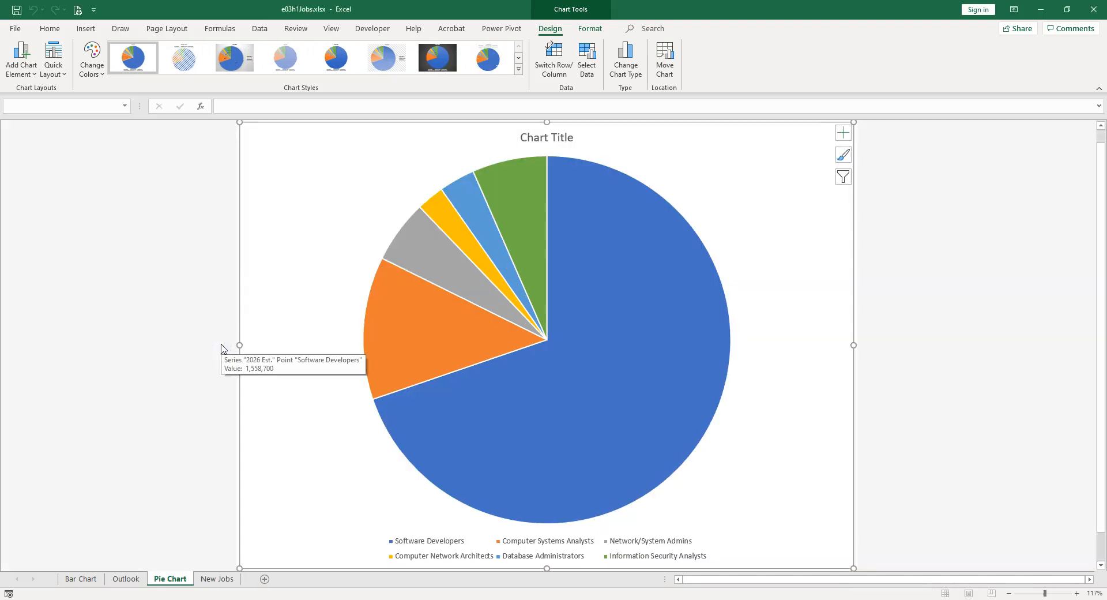
- Examine the # of New Jobs and % Growth values in columns D and E of the Outlook sheet
click(130, 578)
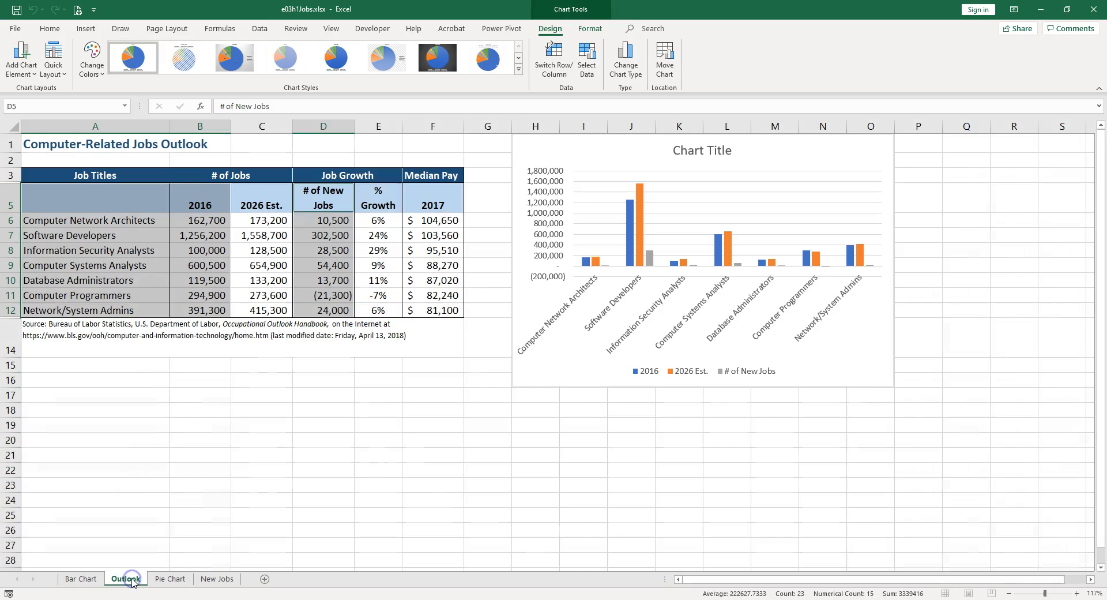
click(233, 370)
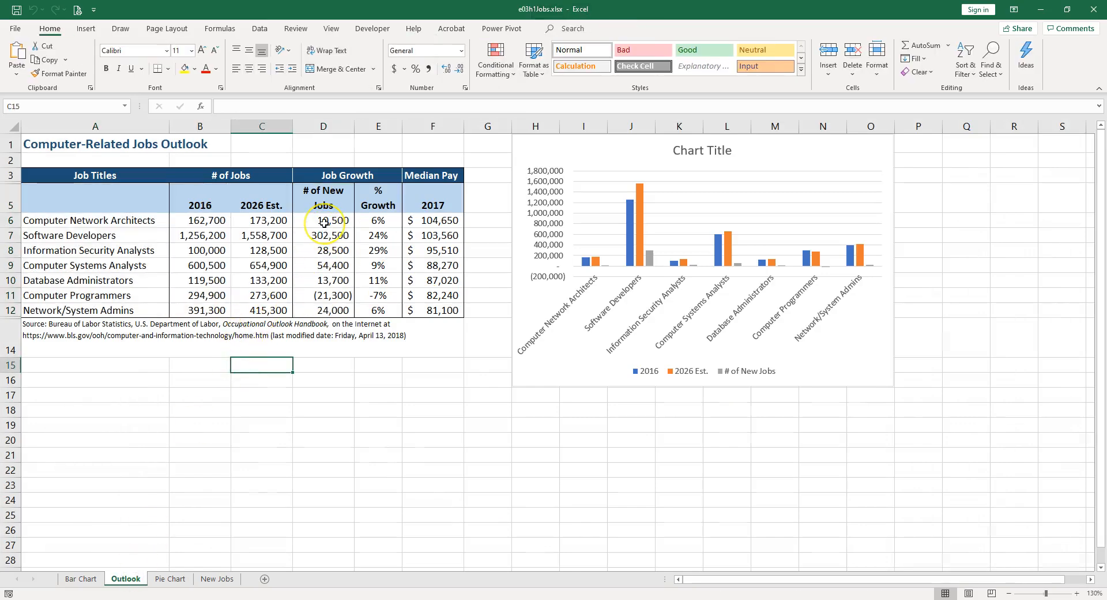
drag(324, 235, 327, 310)
drag(378, 221, 380, 310)
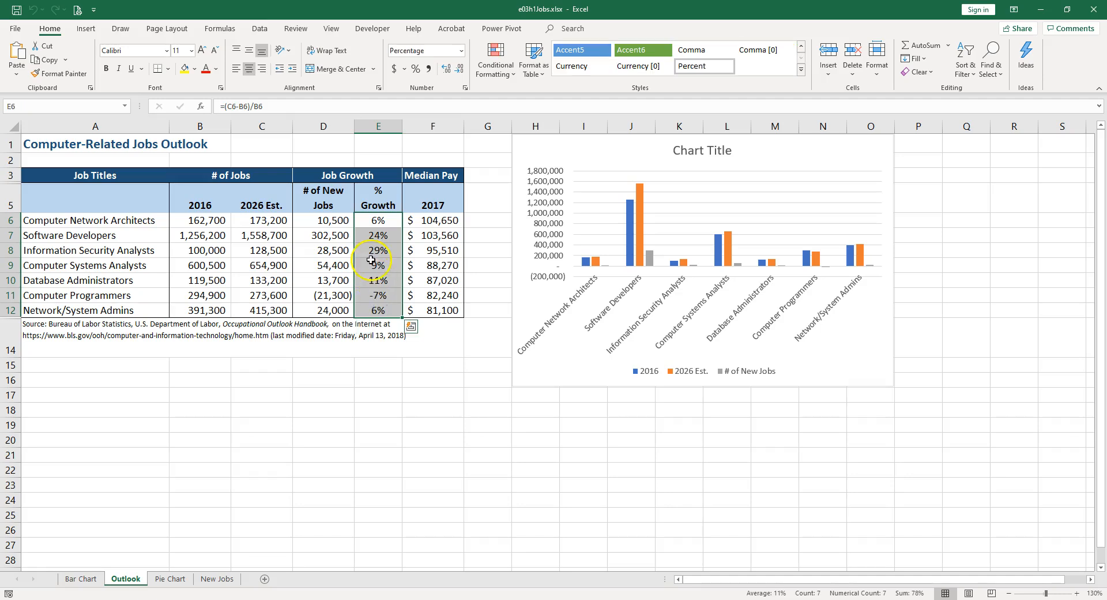
click(385, 221)
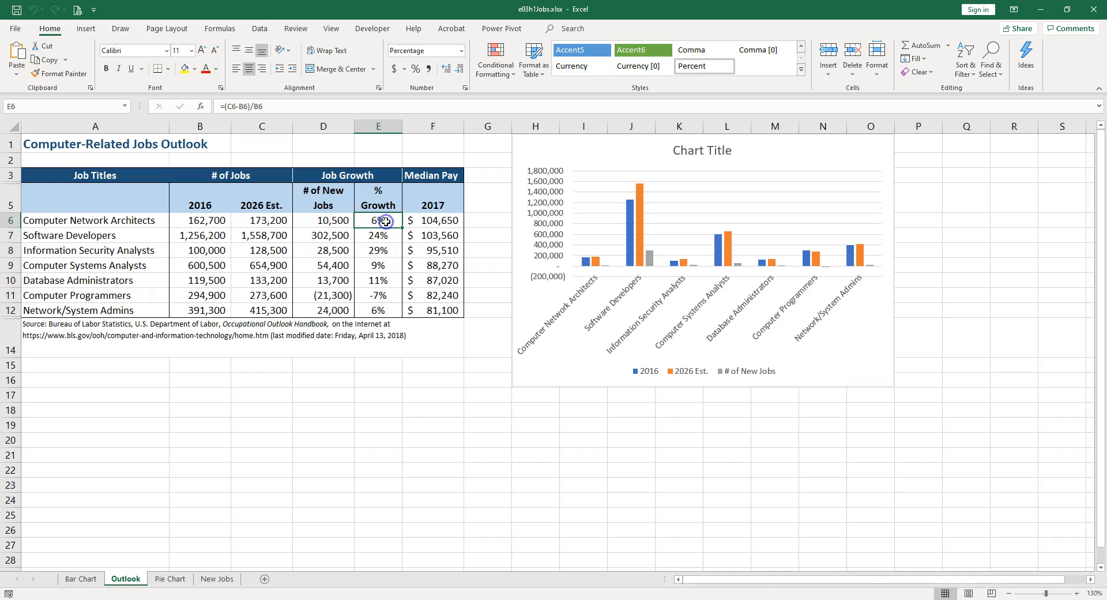
click(327, 220)
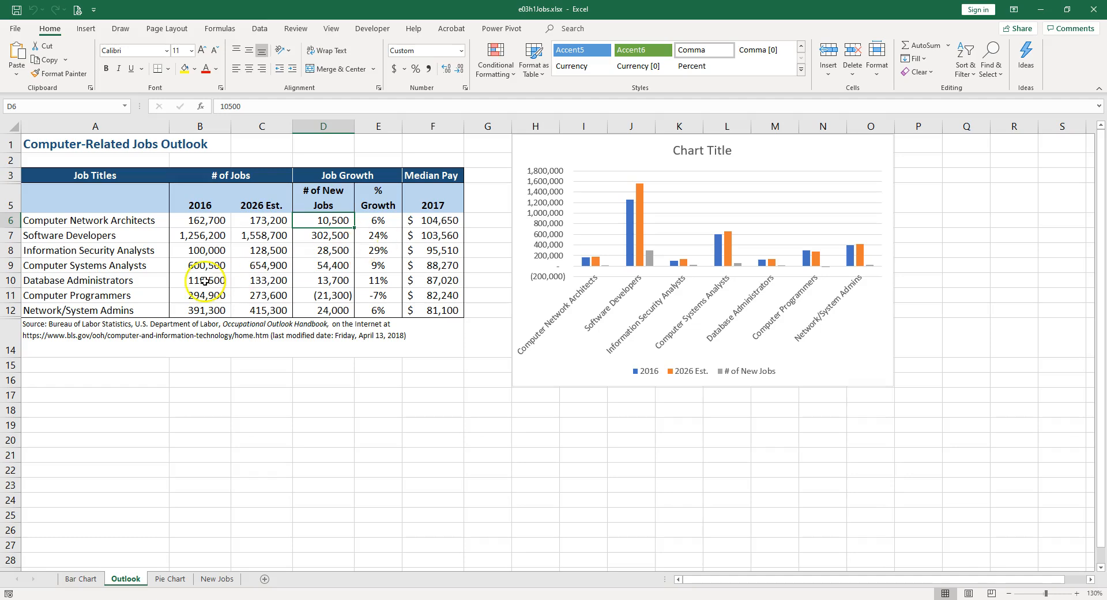
drag(320, 190, 369, 310)
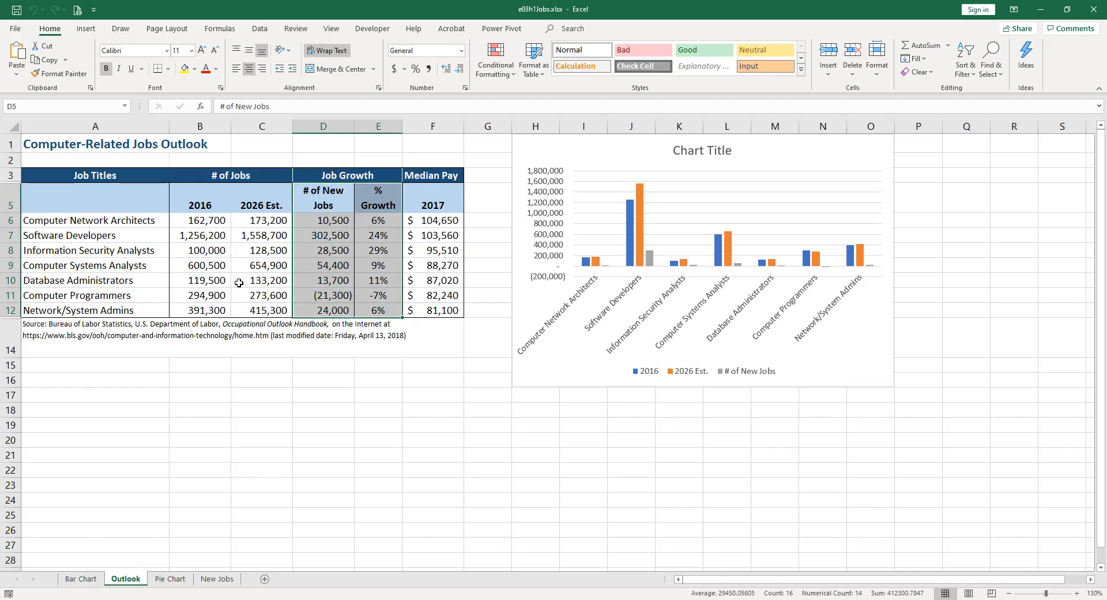
- Insert a Clustered Column - Line on Secondary Axis combo chart from the job titles and Job Growth data in A5:A12 and D5:E12
click(70, 198)
drag(70, 198, 67, 309)
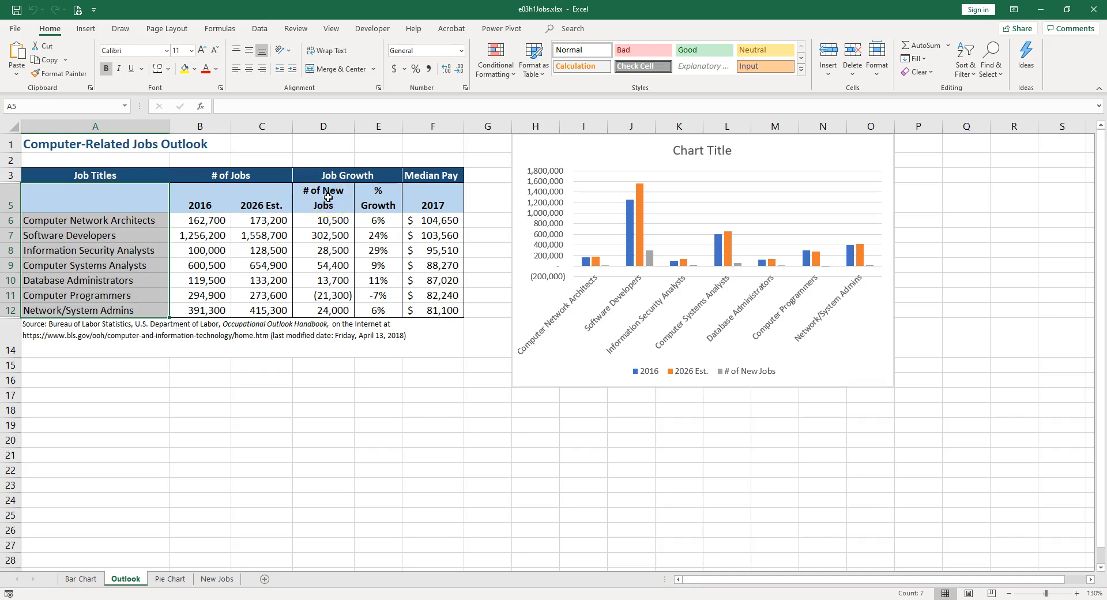
drag(325, 197, 373, 310)
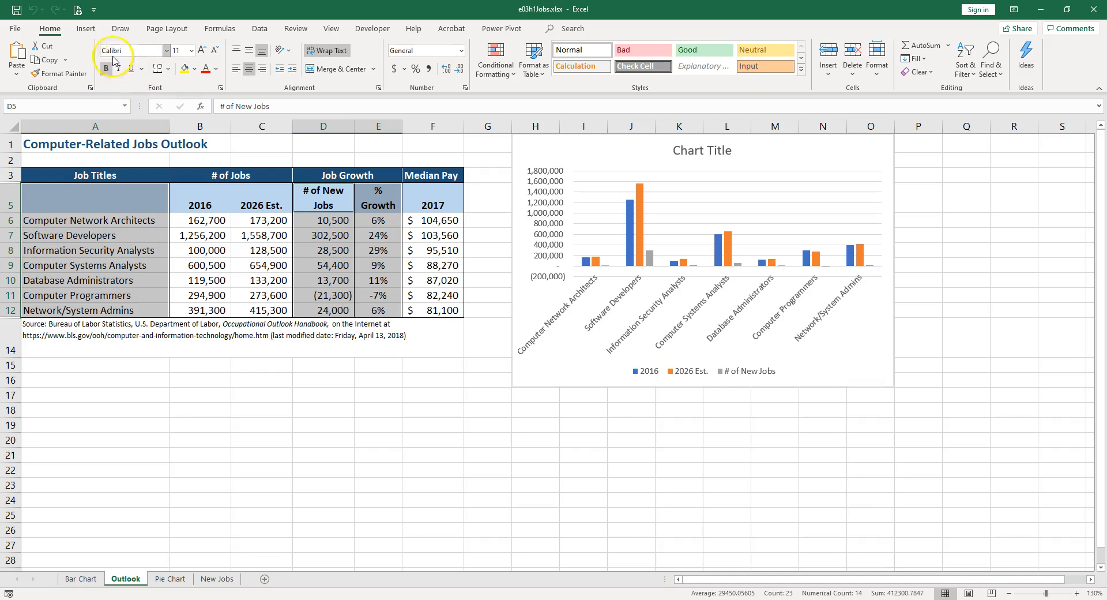
click(89, 29)
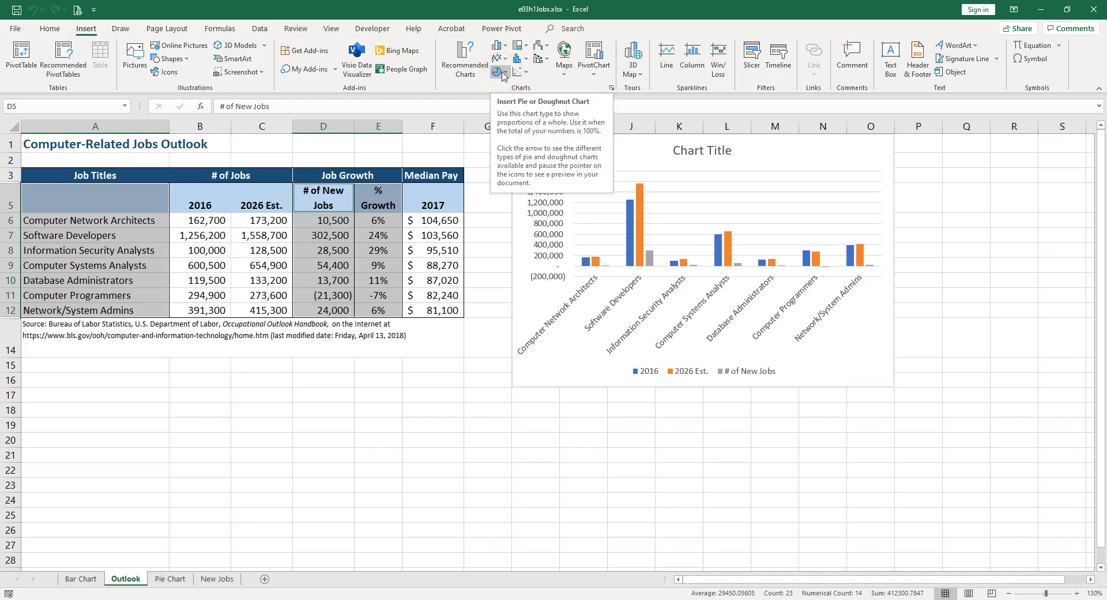
click(612, 88)
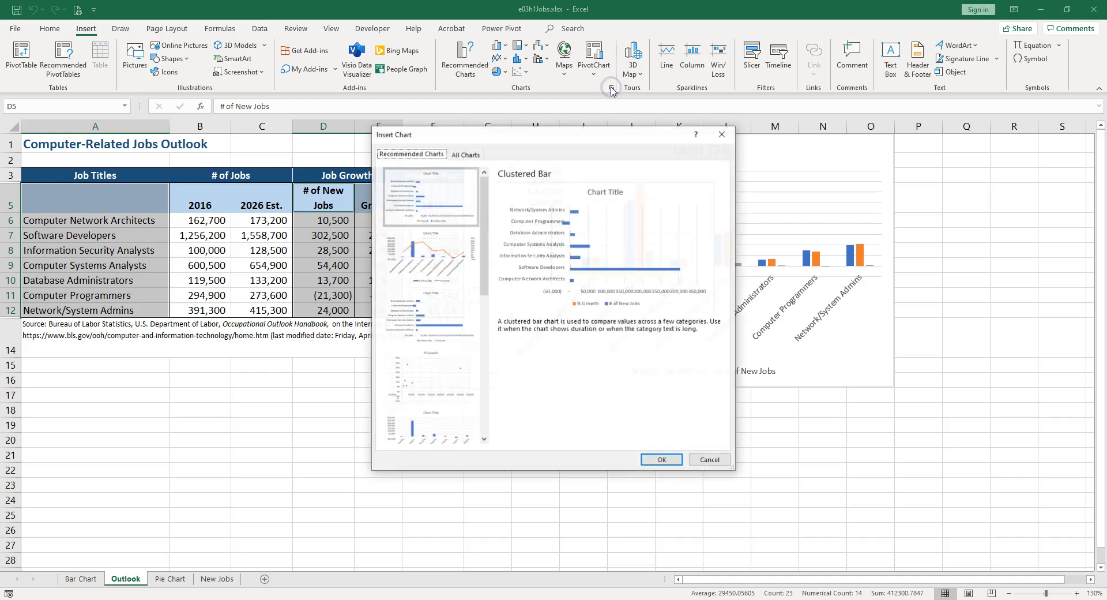
click(464, 154)
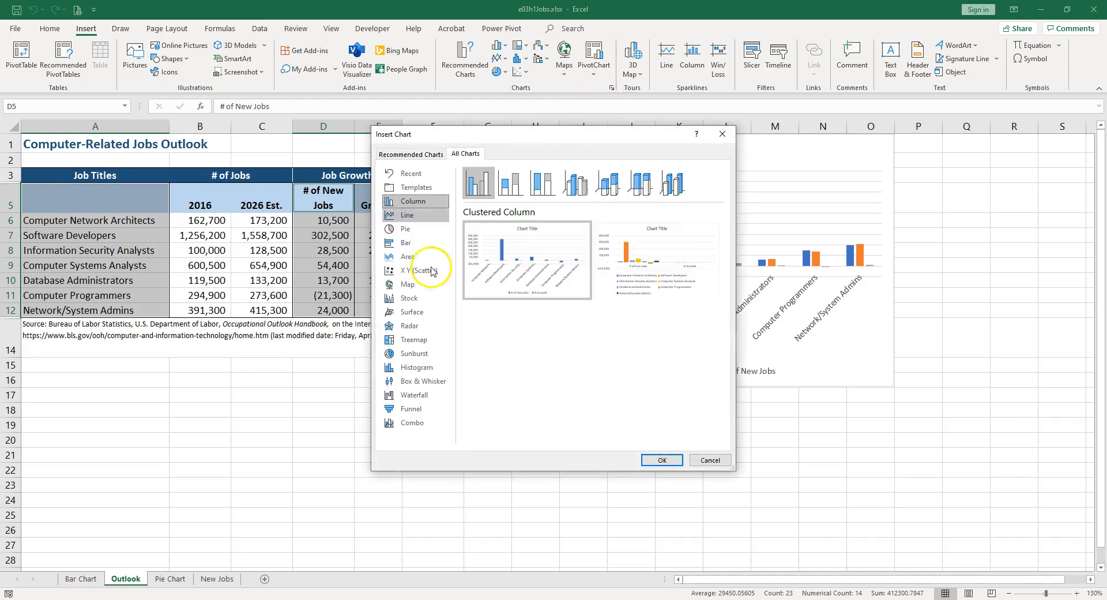
click(405, 424)
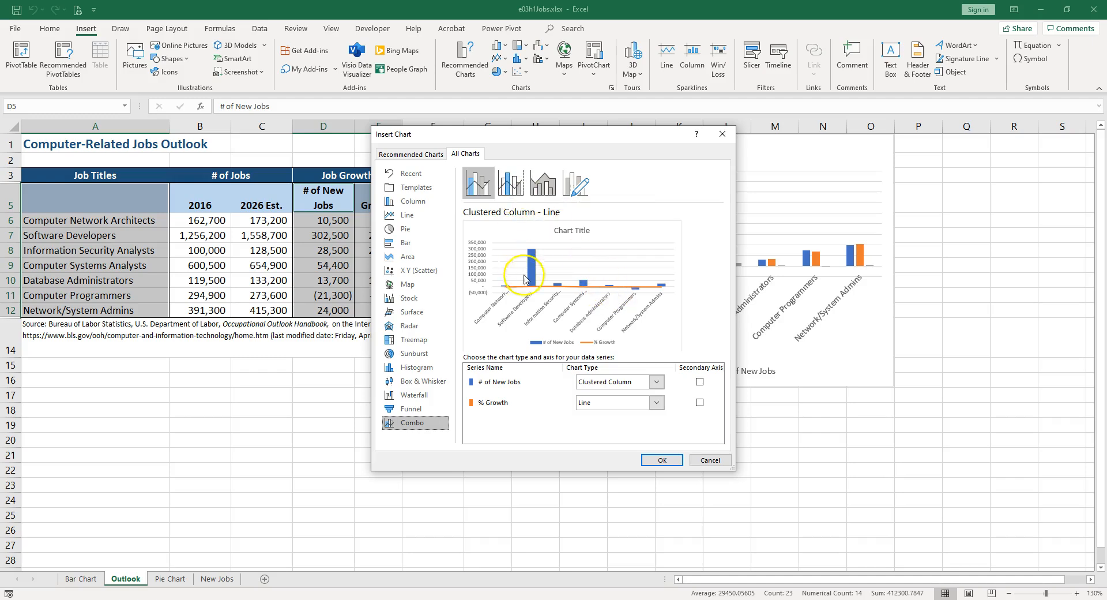
click(517, 186)
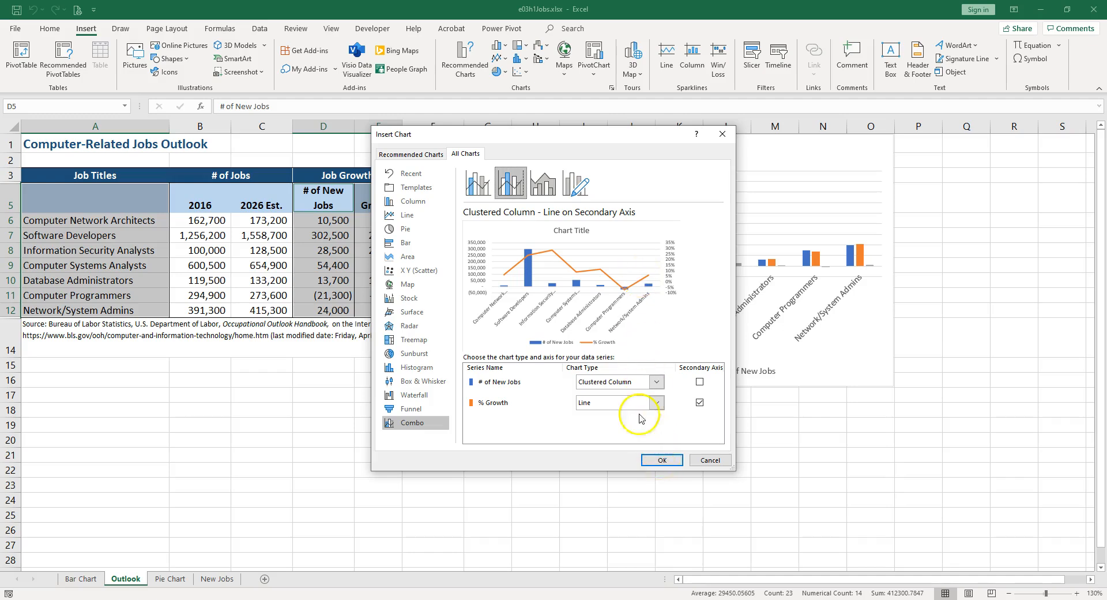
click(663, 459)
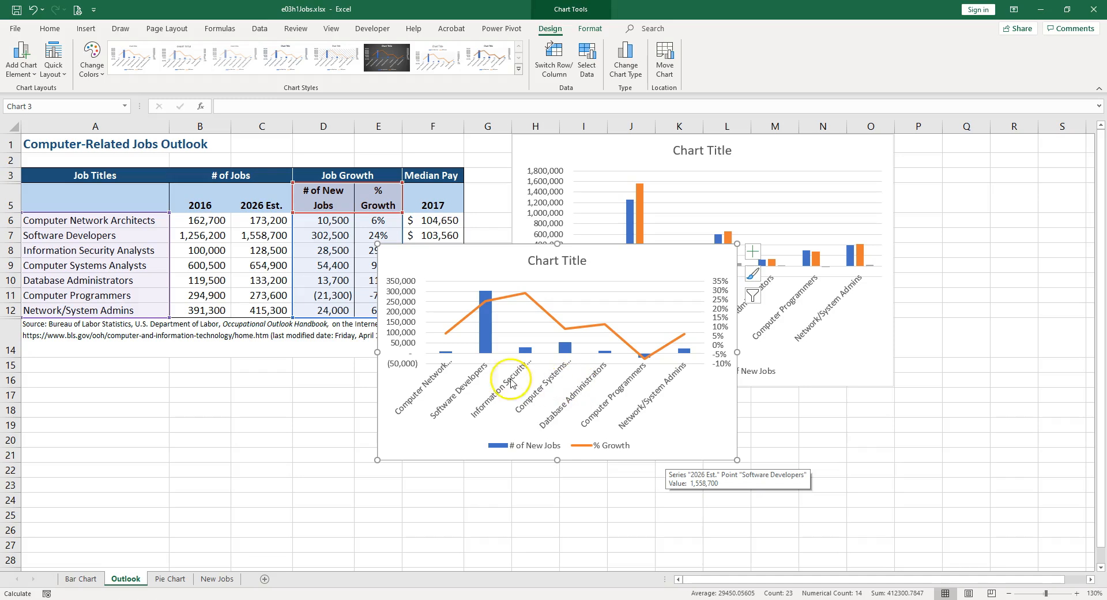
- Move the combo chart to a new sheet named Combo Chart
mouse_move(494, 347)
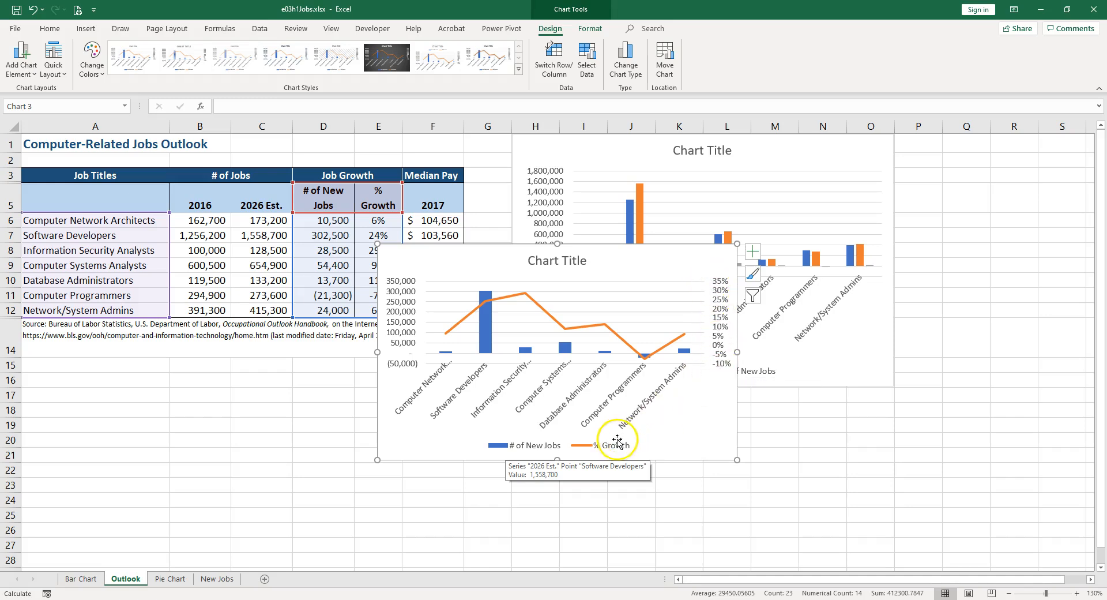
right_click(640, 260)
click(676, 423)
click(618, 404)
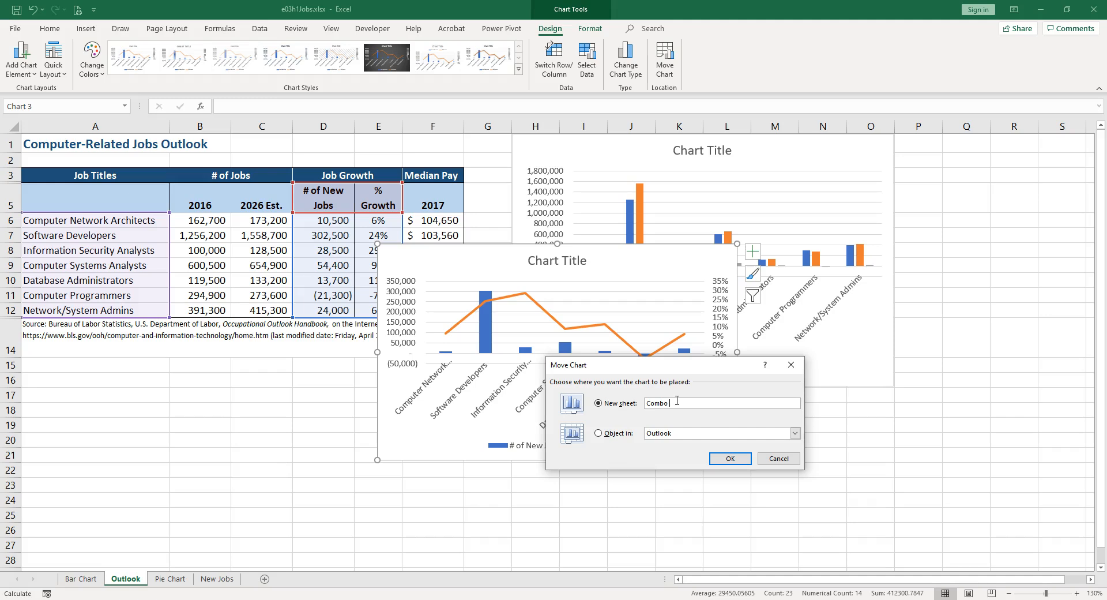
text(Combo Chart)
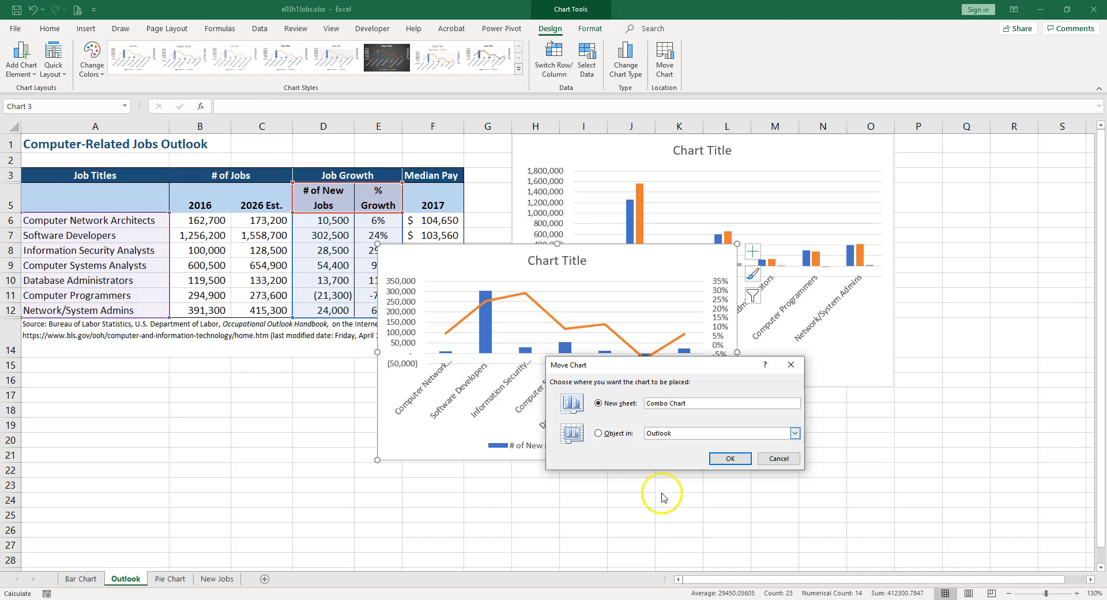